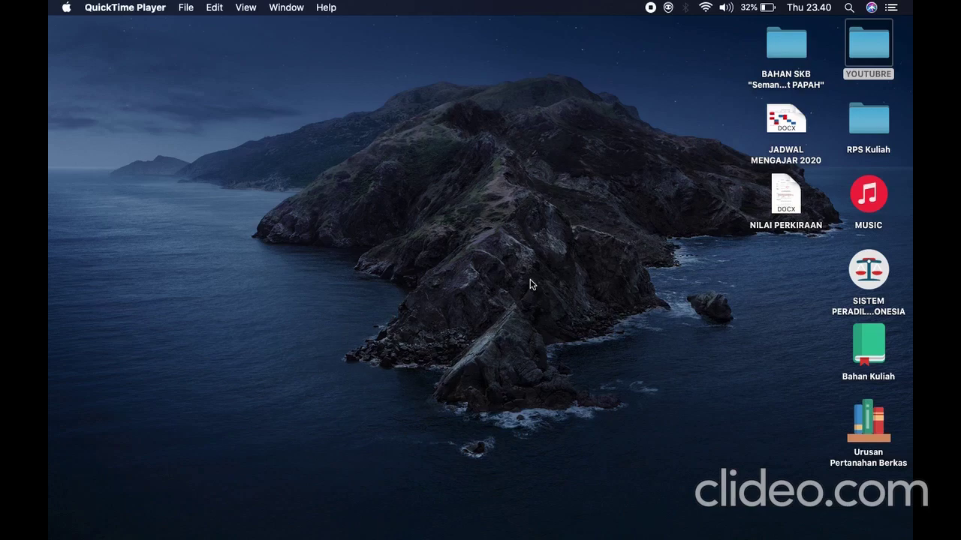
Open Firefox, search the web for "google classroom" and open the Google Classroom site from the results.
mouse_move(607, 538)
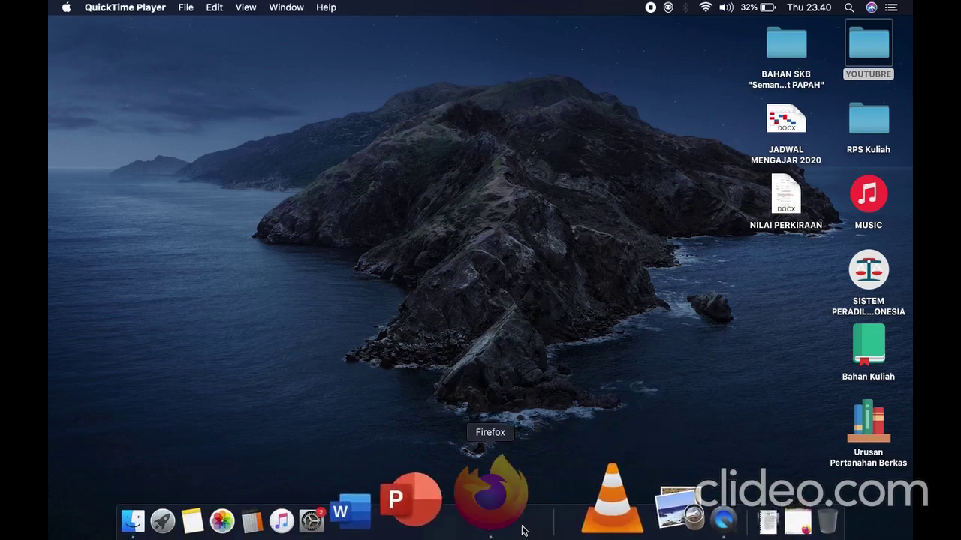
click(523, 530)
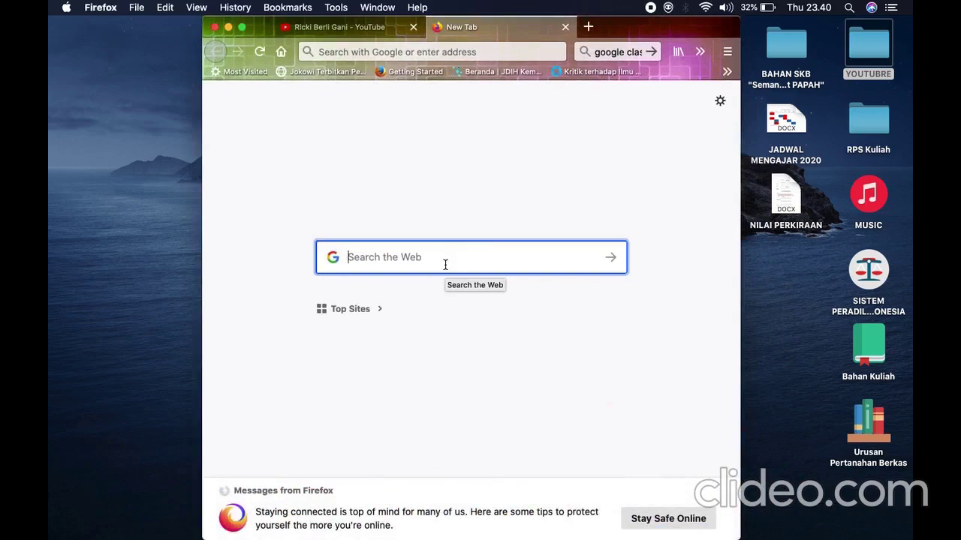
text(goo)
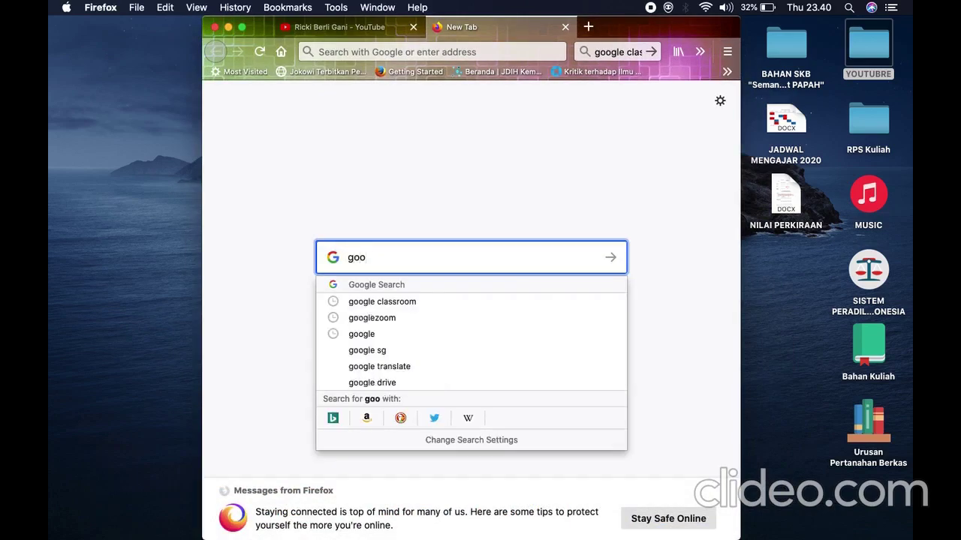
text(gle)
click(444, 302)
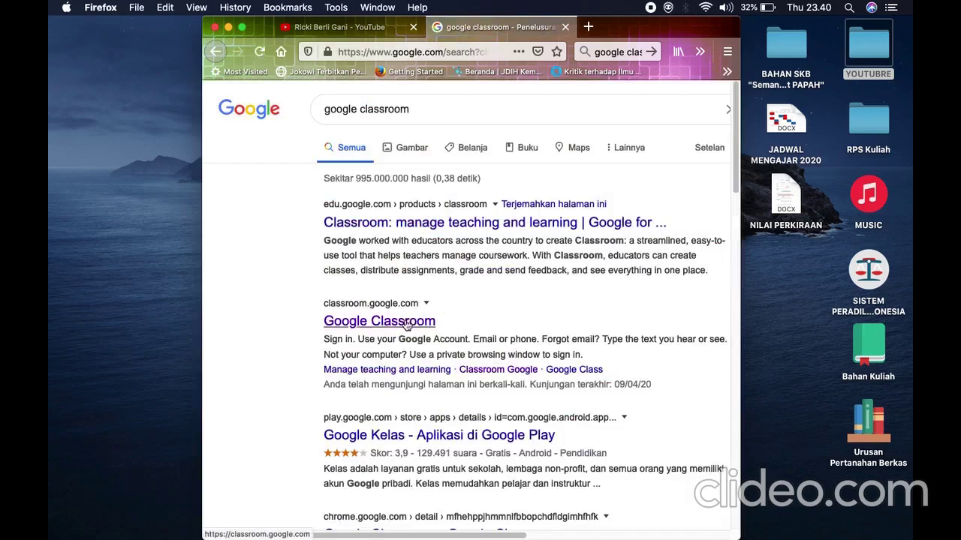
click(405, 323)
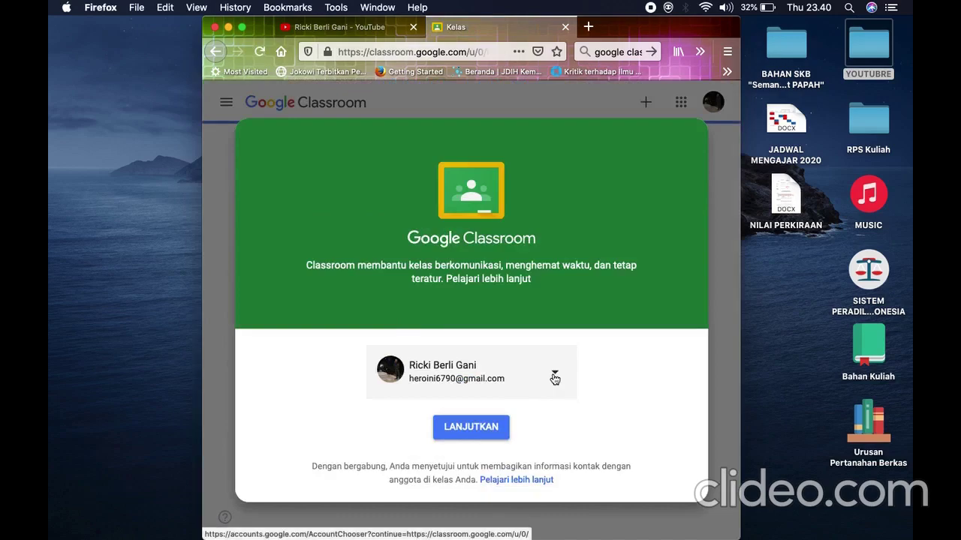
Switch Google Classroom to the other Google account and look over its existing classes.
click(554, 378)
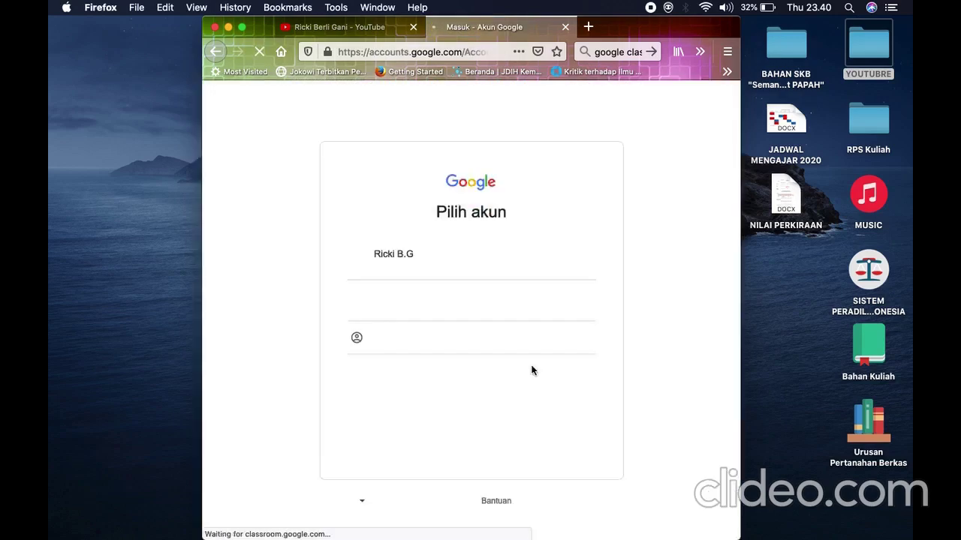
click(425, 266)
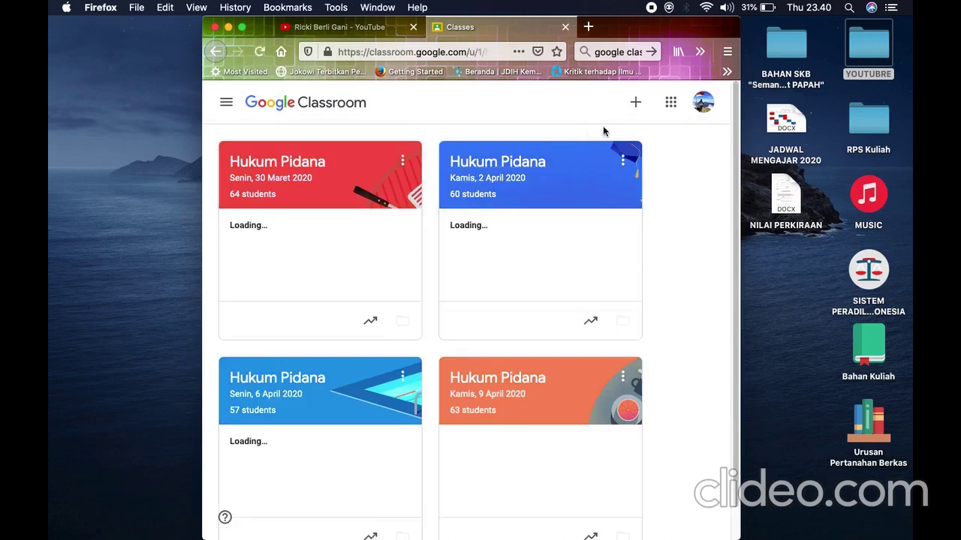
scroll(684, 264, down, 1)
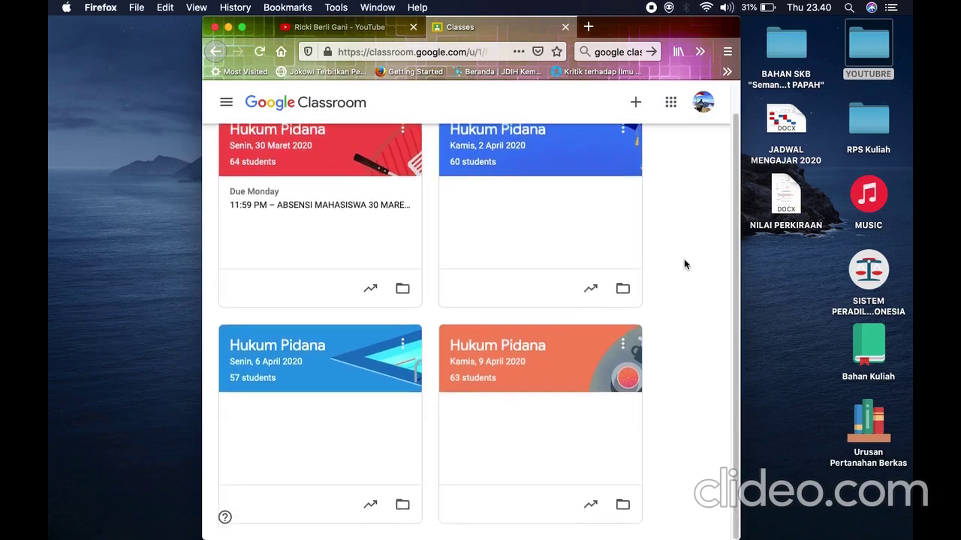
scroll(684, 265, up, 1)
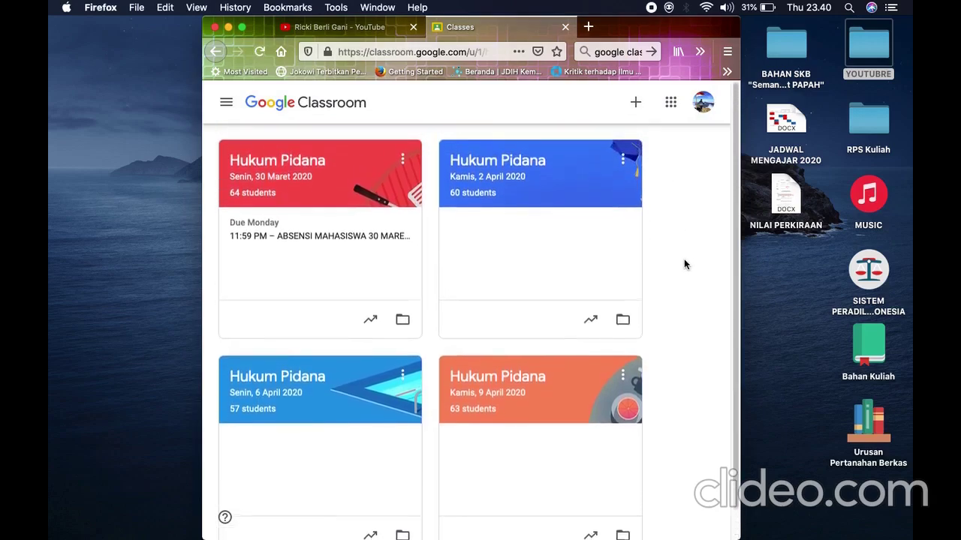
Start creating a new class and accept the notice about using Classroom at a school with students.
click(637, 104)
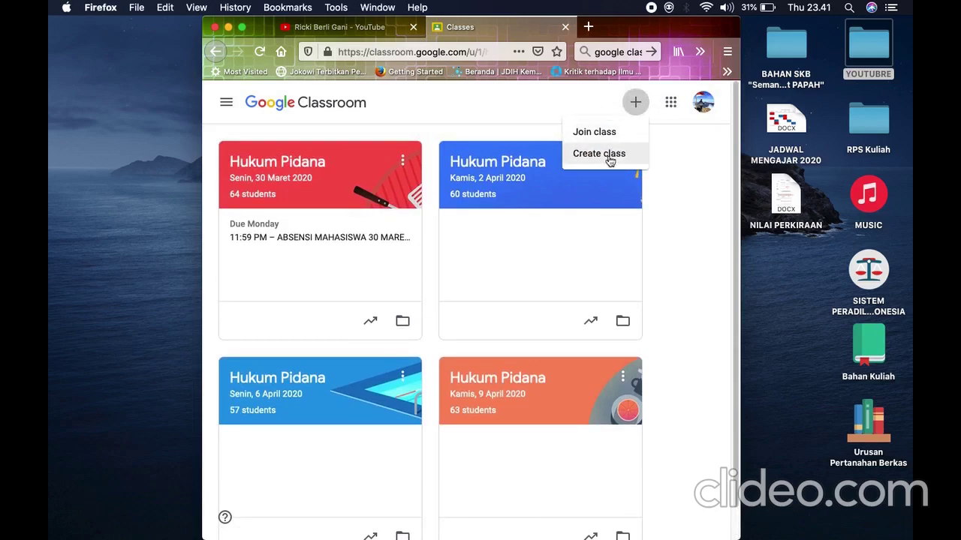
click(607, 155)
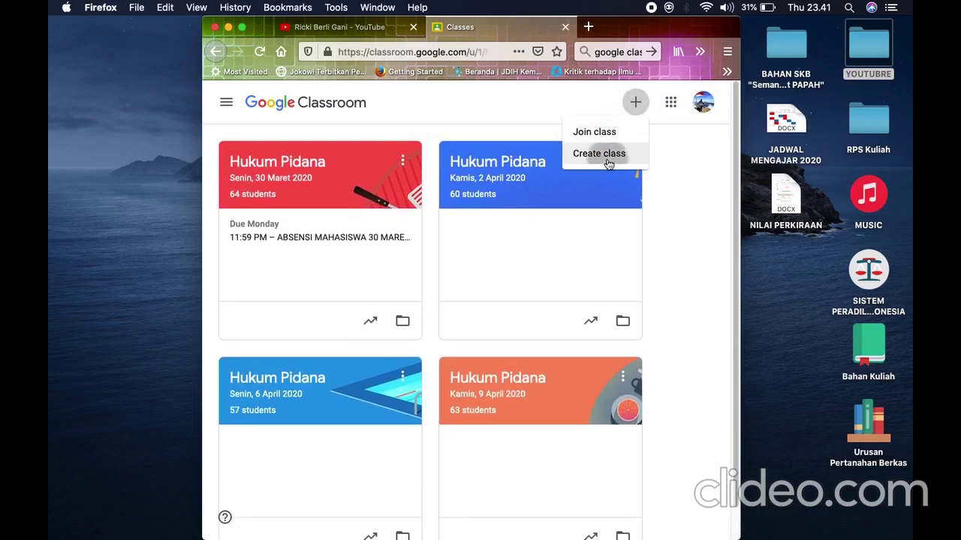
click(395, 379)
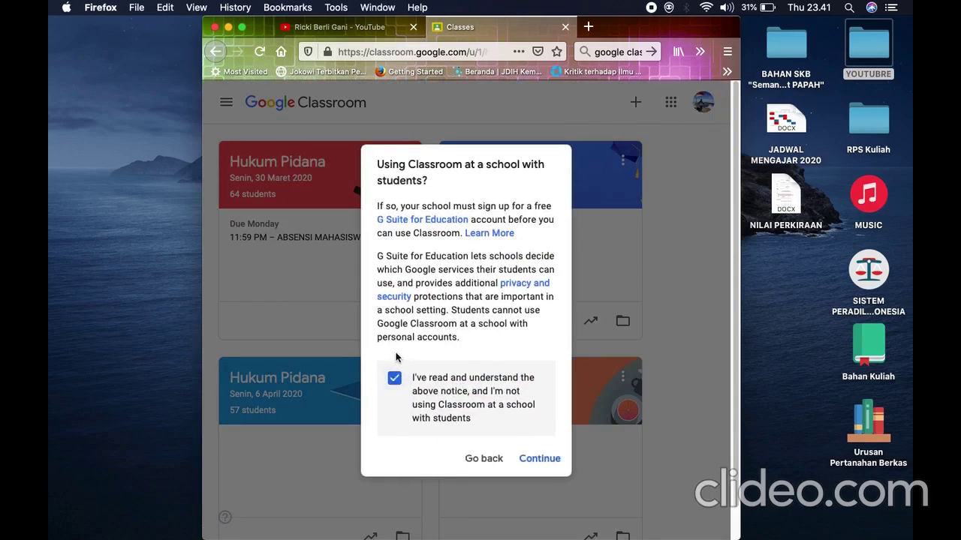
click(548, 458)
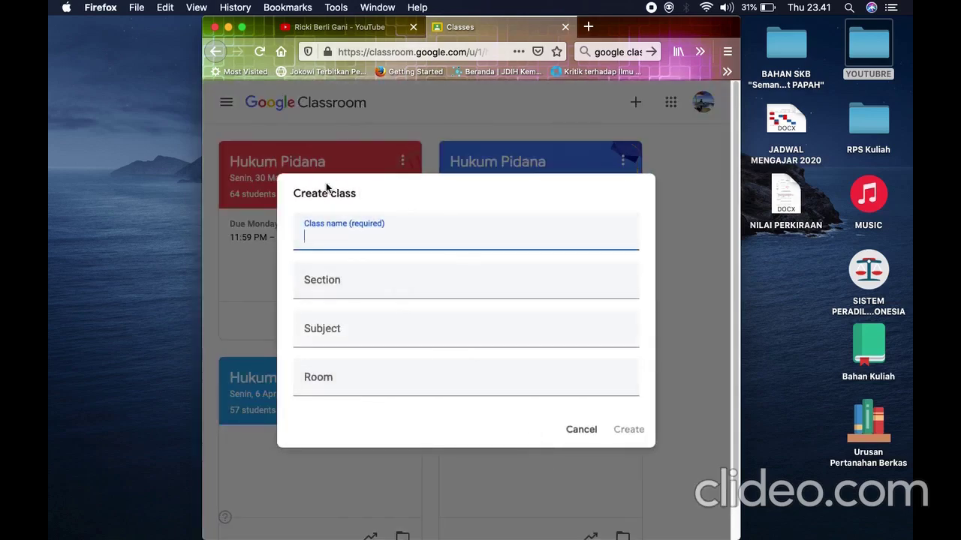
Enter "Hukum Pidana" as the name of the new class.
click(327, 189)
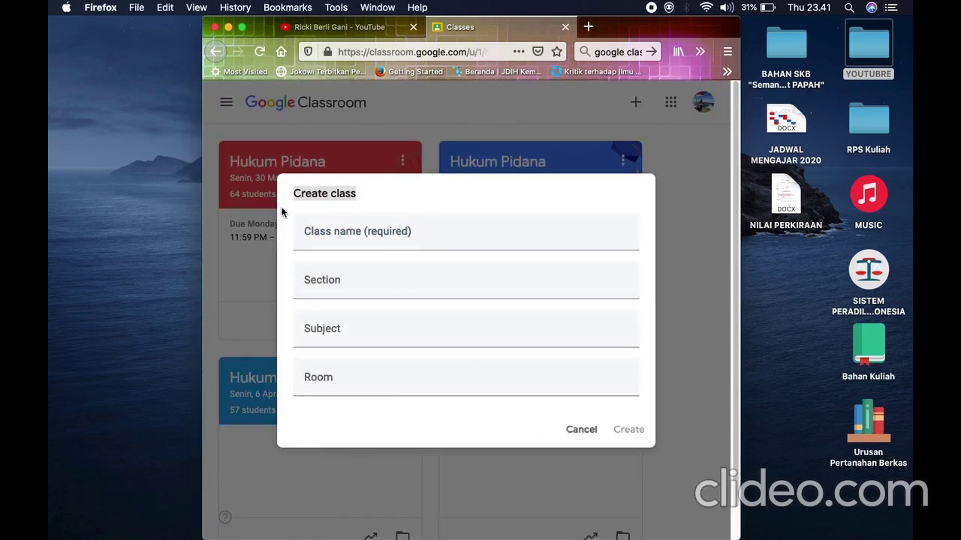
click(343, 244)
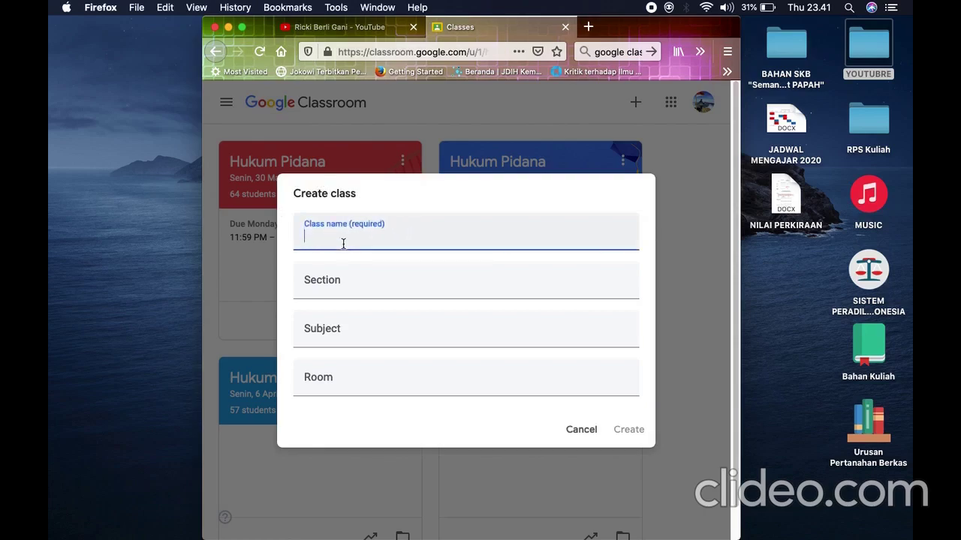
text(Hukum )
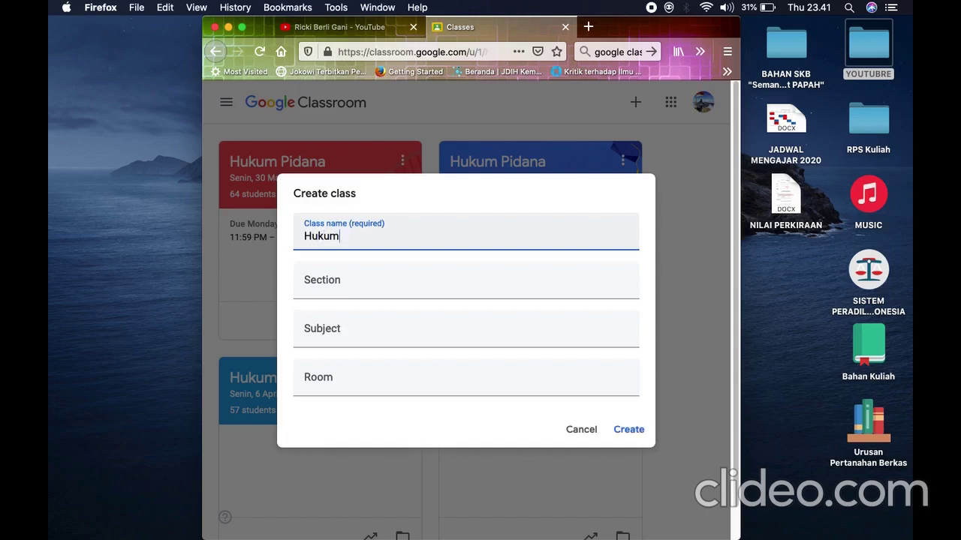
text(Pin)
text(dana)
Set the new class's section to "Senin, 13 April 2020".
click(350, 291)
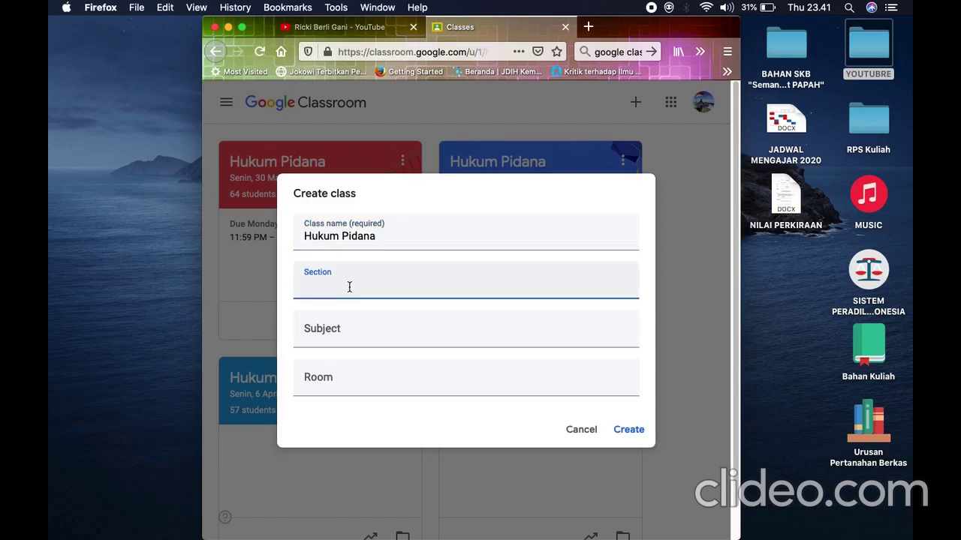
text(13 April 2020)
click(326, 390)
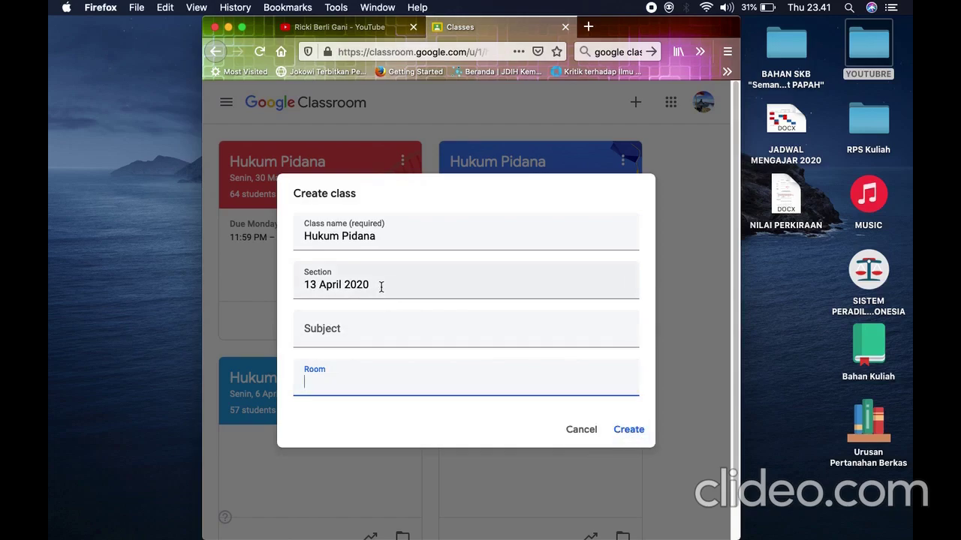
click(306, 284)
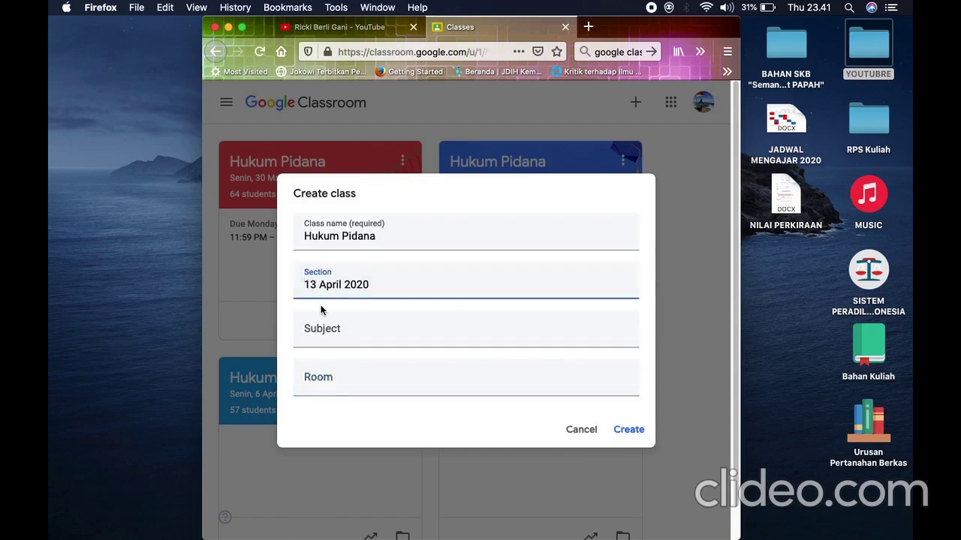
text(Senin,)
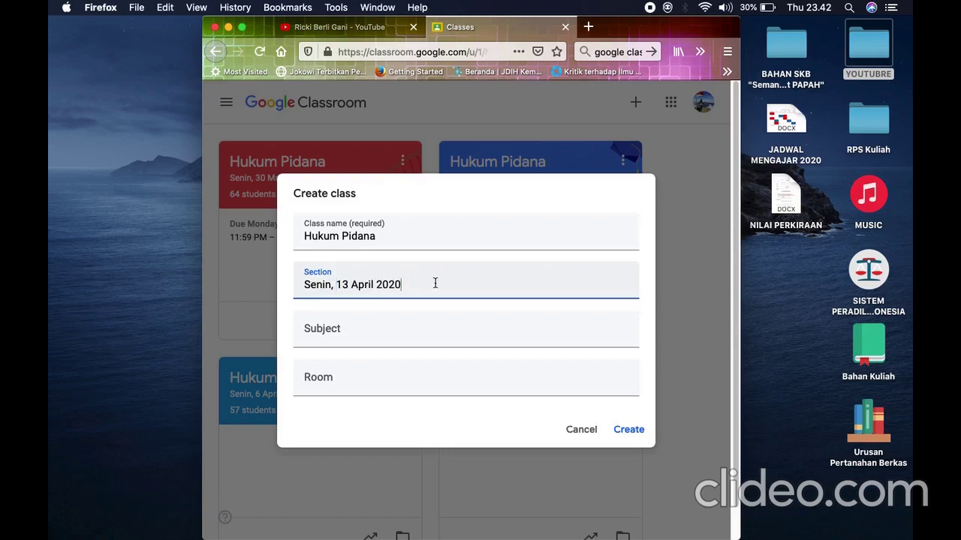
text(Jam 07.30 wib)
key(BackSpace)
key(BackSpace)
key(BackSpace)
text(Wib)
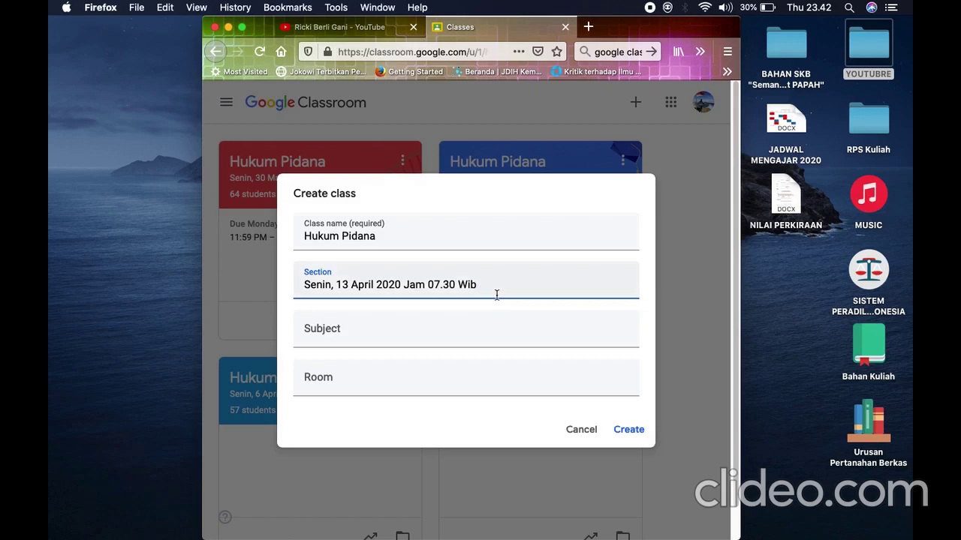
key(BackSpace)
key(BackSpace)
key(BackSpace)
key(BackSpace)
key(BackSpace)
key(BackSpace)
key(BackSpace)
key(BackSpace)
key(BackSpace)
key(BackSpace)
key(BackSpace)
key(BackSpace)
key(BackSpace)
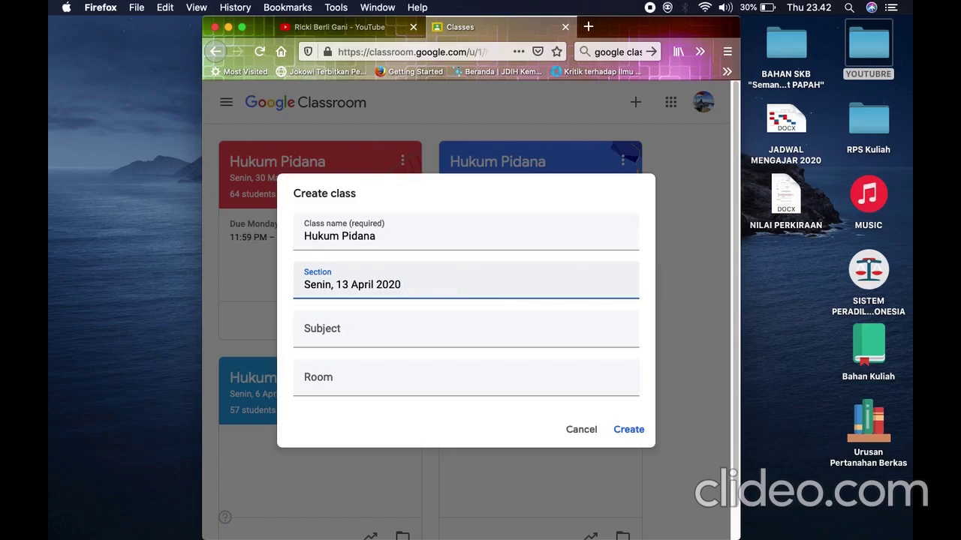
Create the class with the entered details and look over its stream page.
click(632, 431)
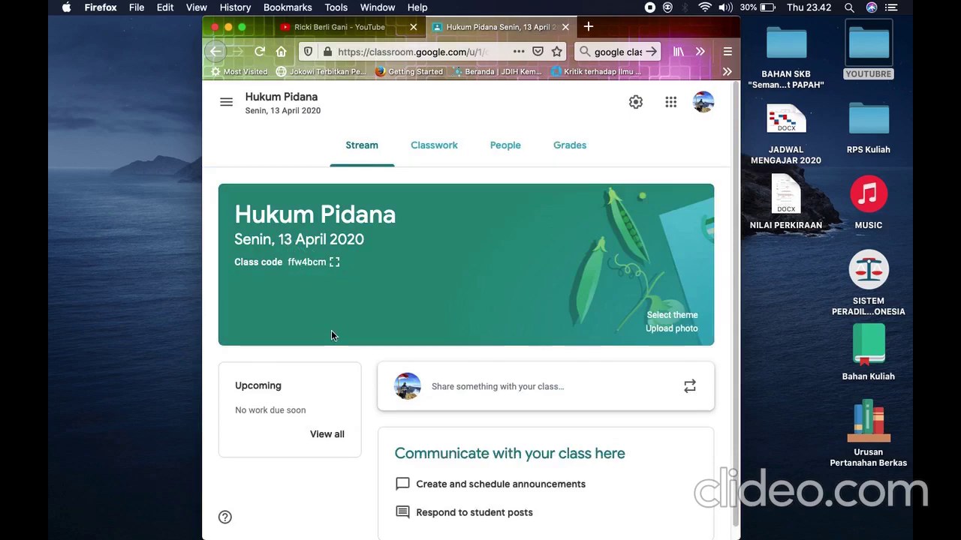
scroll(331, 335, down, 1)
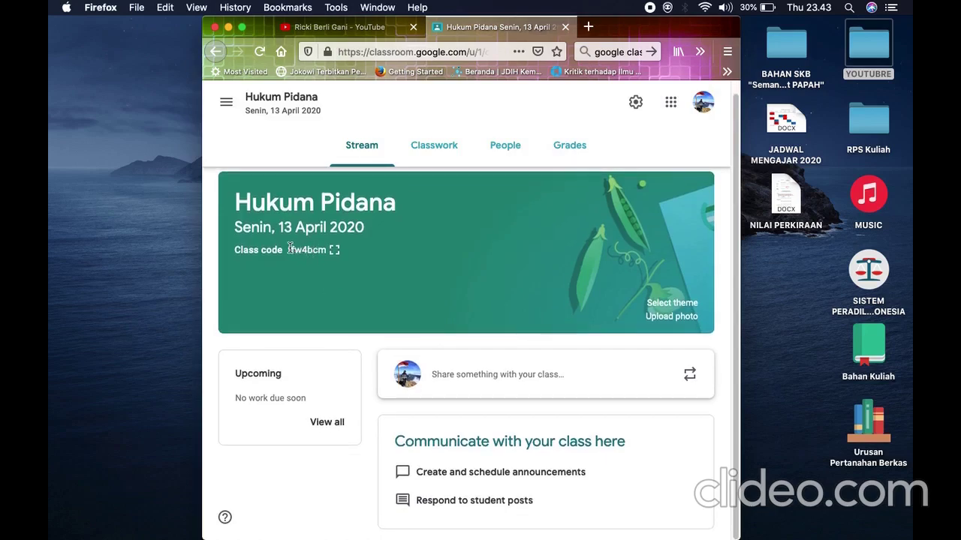
scroll(367, 367, up, 1)
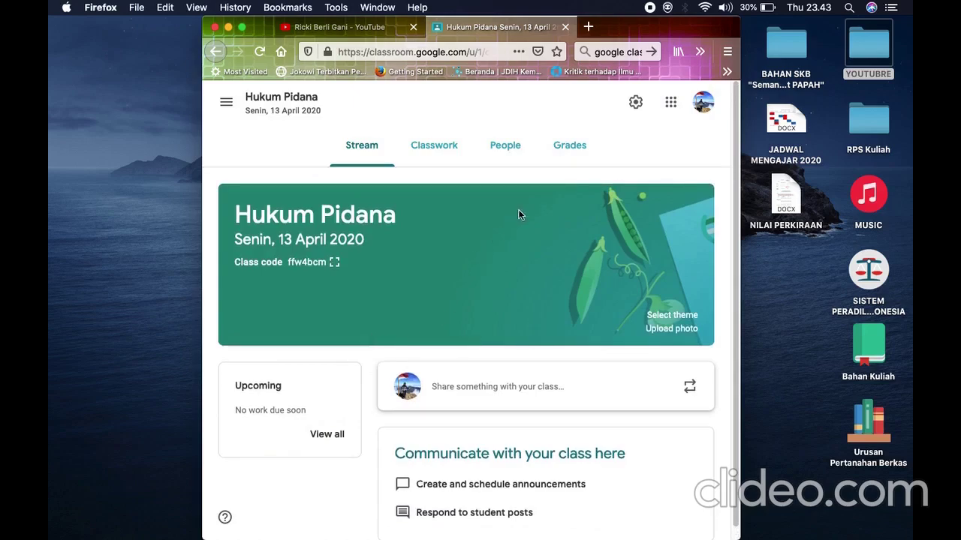
Open the new class's classwork page and view the kinds of items that can be created.
click(438, 148)
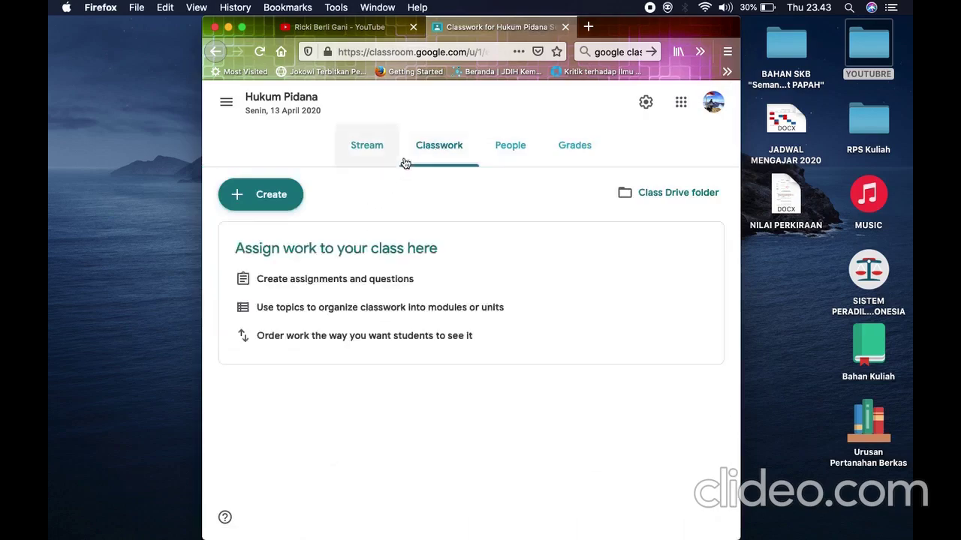
click(276, 188)
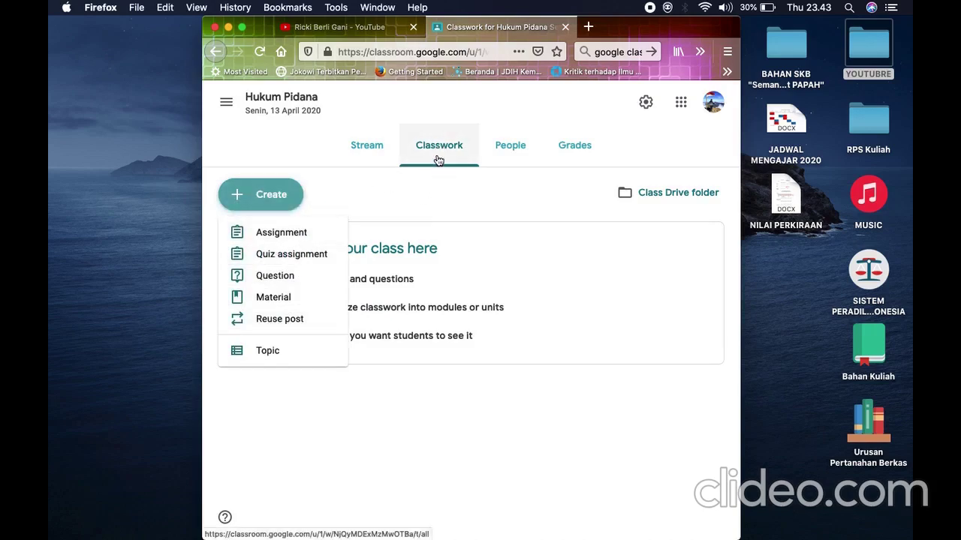
click(407, 206)
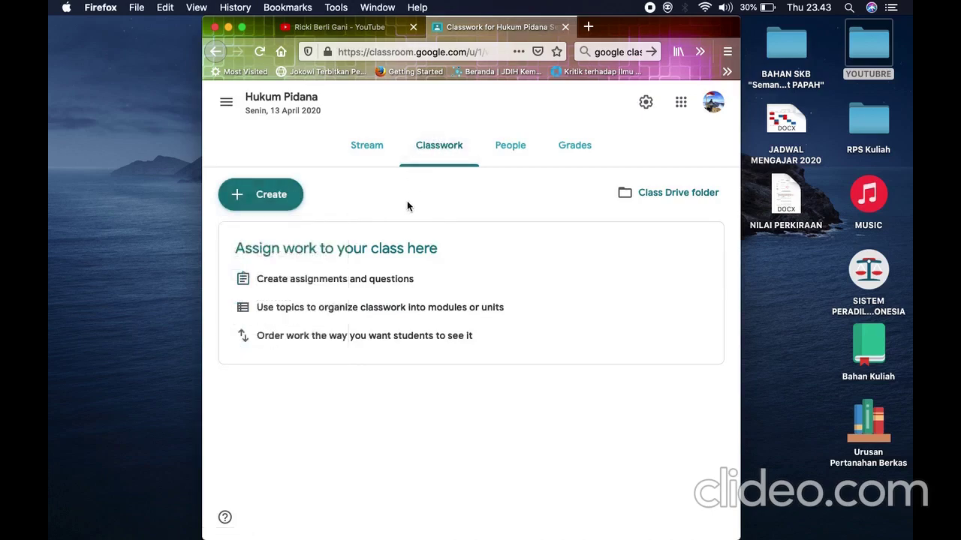
Add a classwork topic named "Soal Ujian Harian".
click(280, 206)
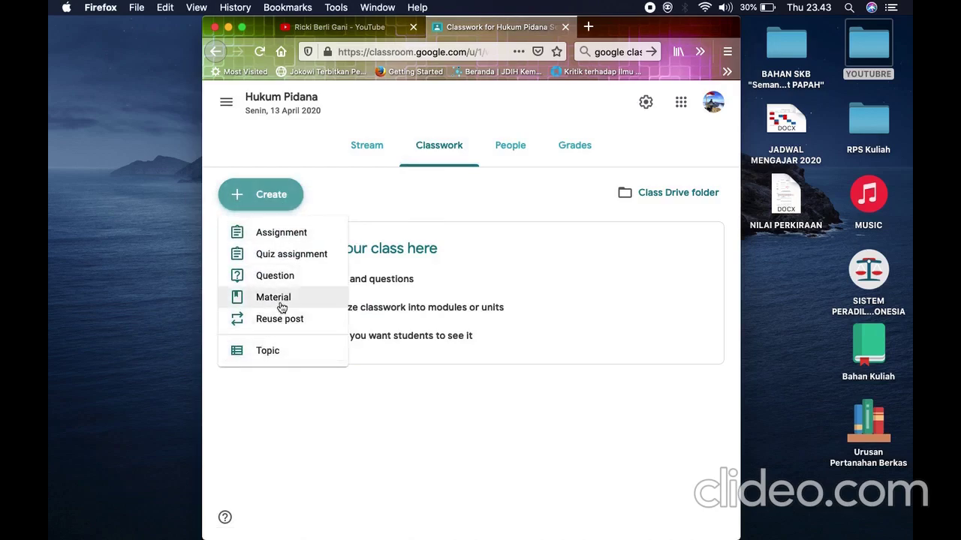
click(285, 357)
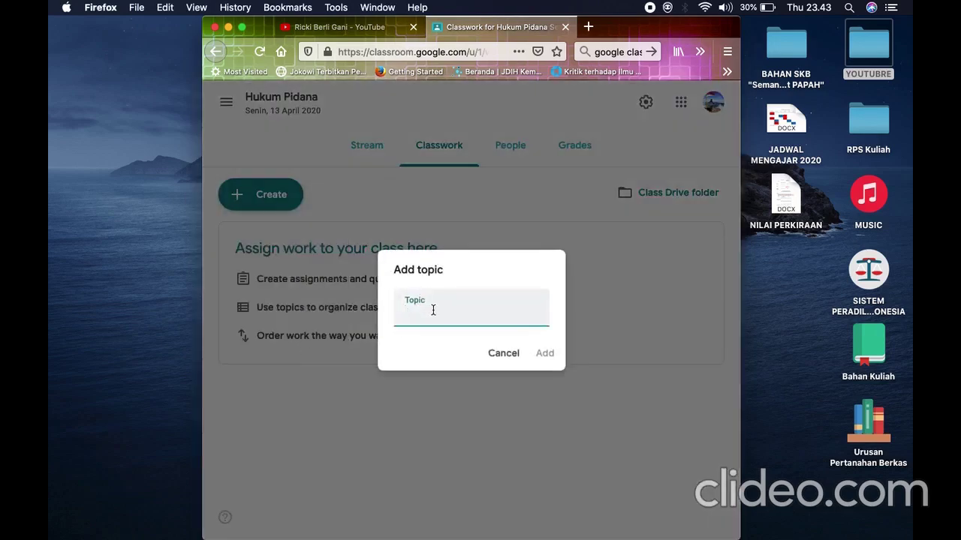
text(SO)
key(BackSpace)
text(oal)
key(BackSpace)
key(BackSpace)
text(an)
key(BackSpace)
key(BackSpace)
key(BackSpace)
key(BackSpace)
key(BackSpace)
key(BackSpace)
text(Harian)
click(541, 354)
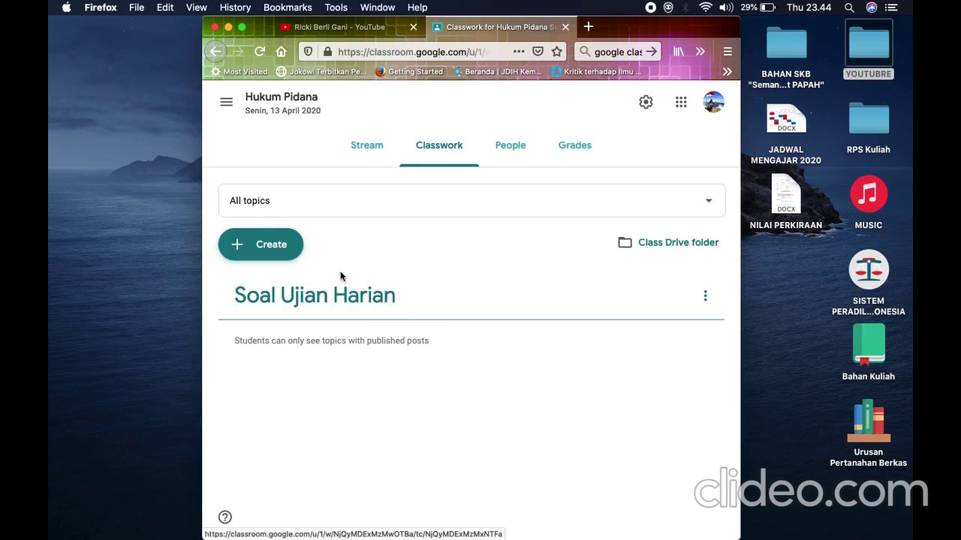
Start a new classwork question and set its answer type to Multiple choice.
click(289, 256)
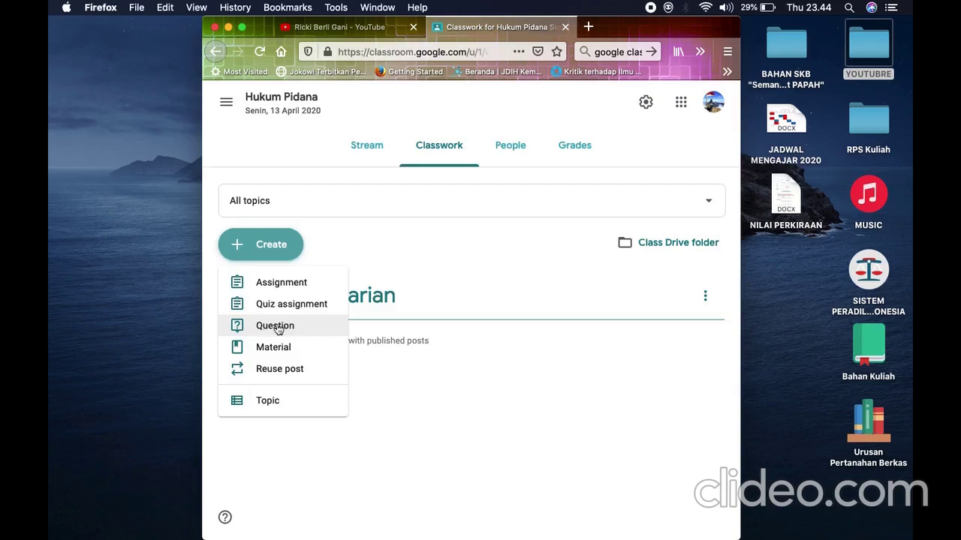
click(292, 328)
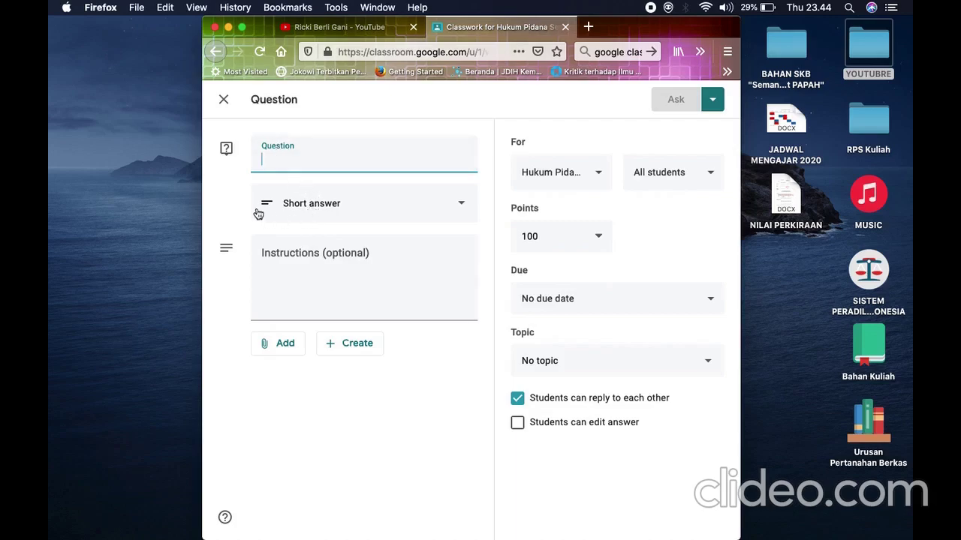
click(460, 207)
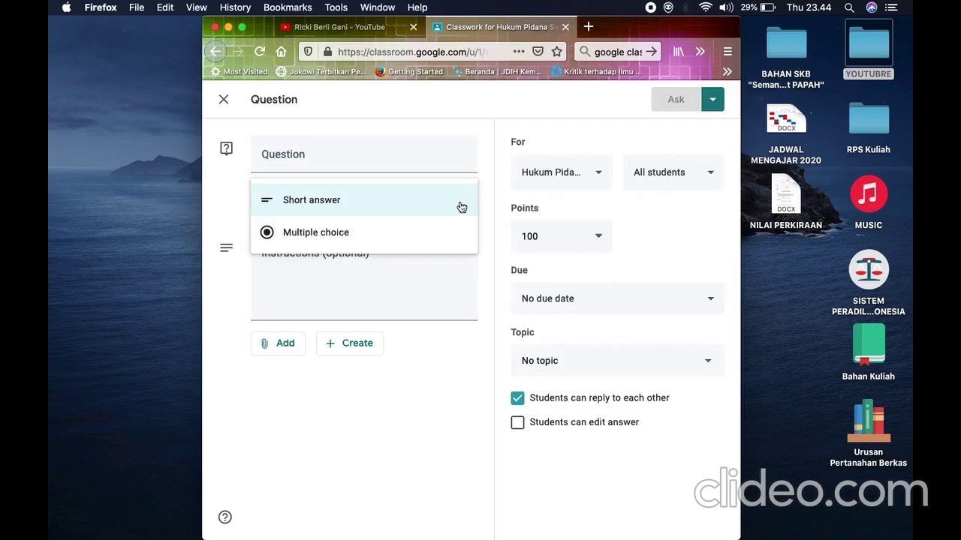
click(438, 246)
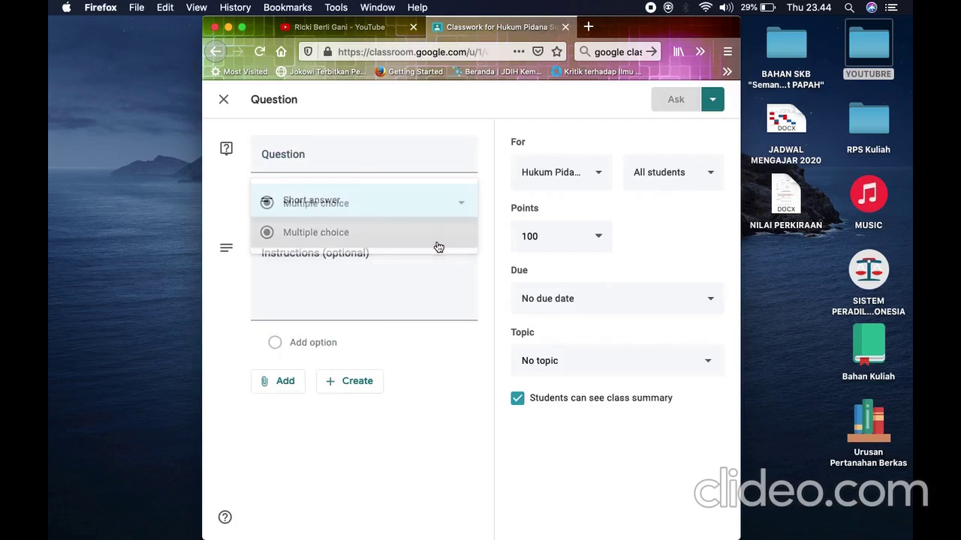
Set the question's answer type to Short answer and enter "Contoh : Pertanyaan ?" as the question text.
click(457, 206)
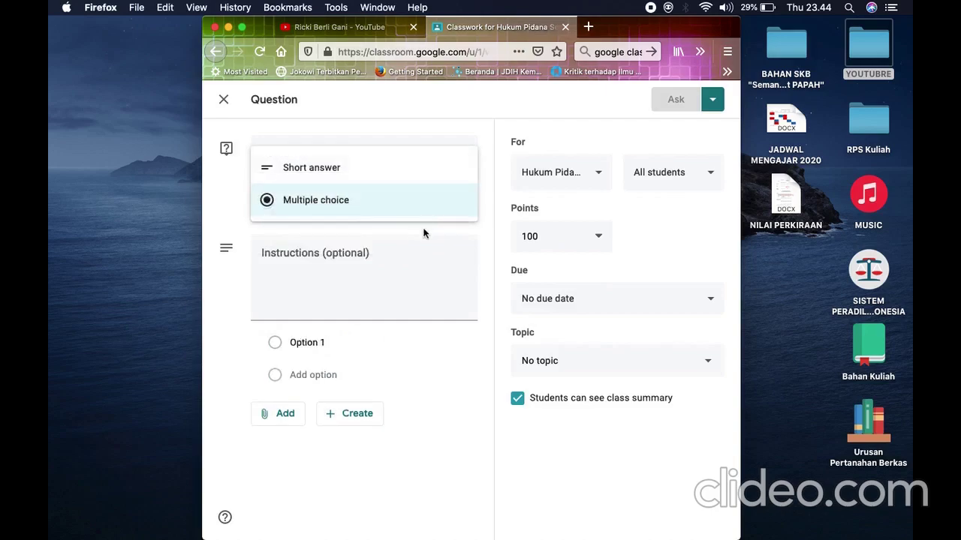
click(338, 173)
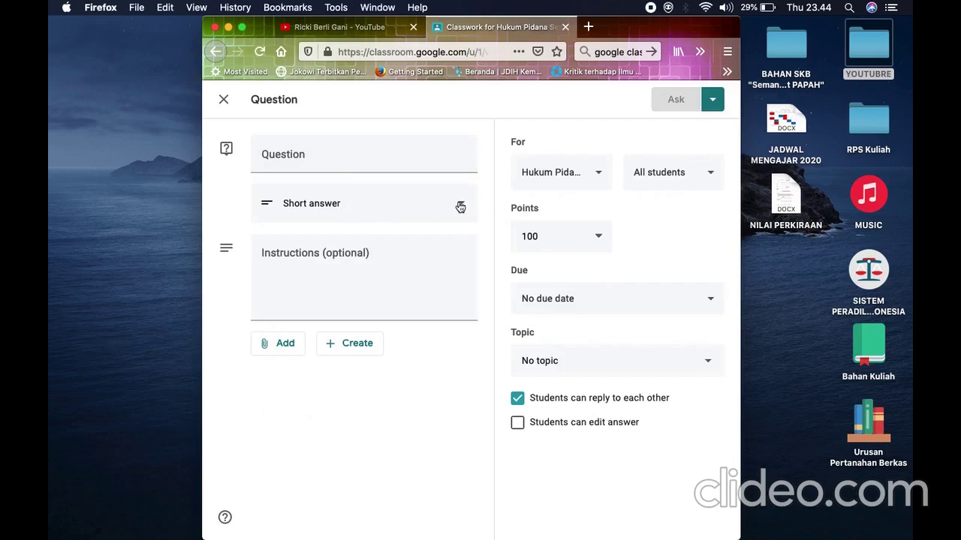
click(310, 165)
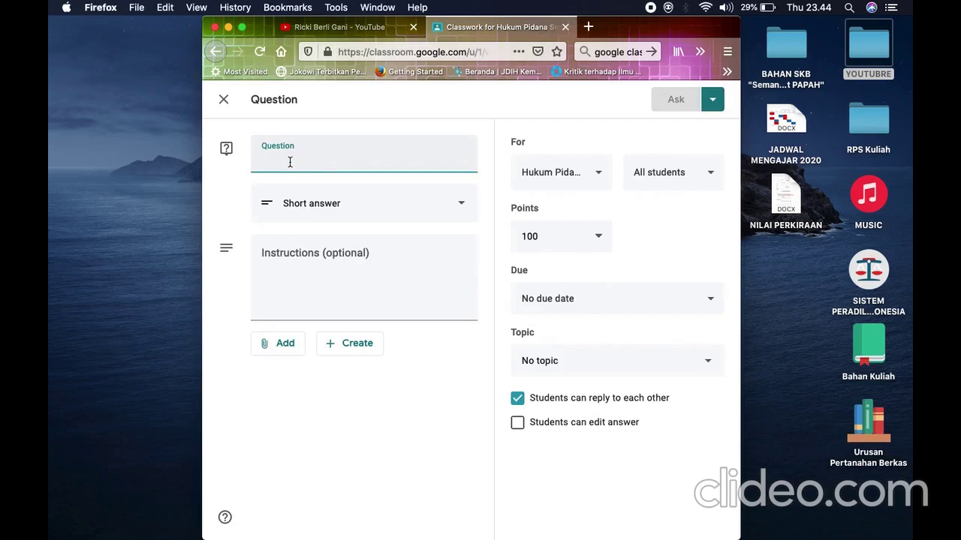
text(Cont)
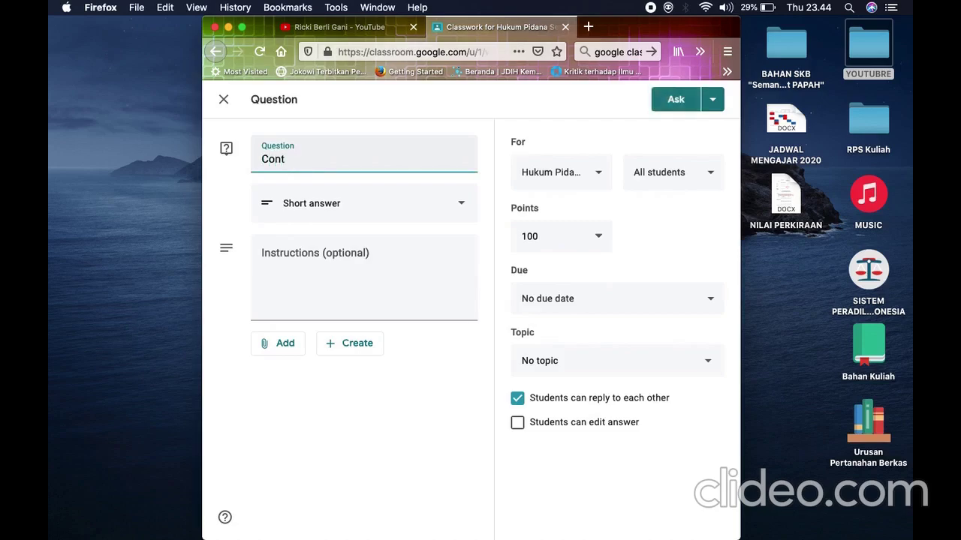
text(oh : Pertanyaan ?)
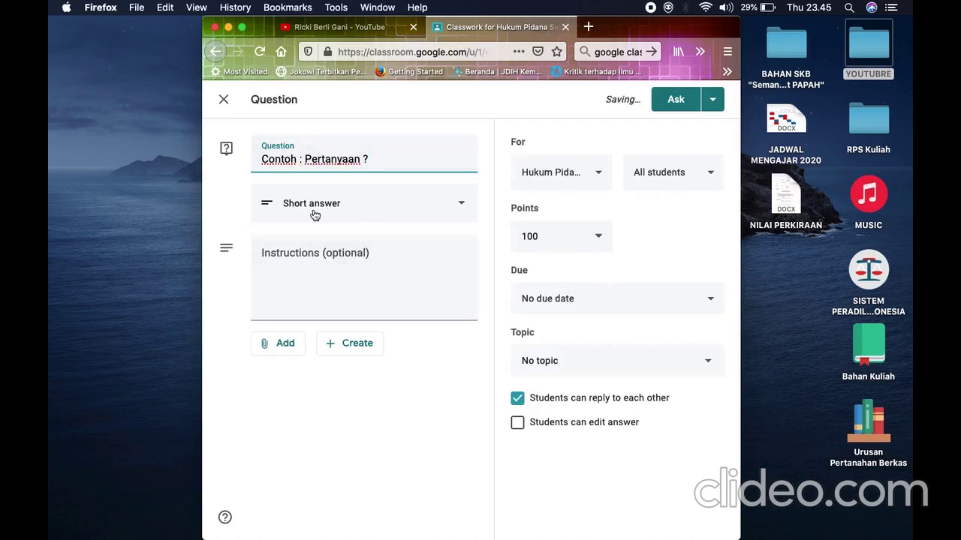
Enter the instructions "Jawablah Soal Ujian Harian ini, ditunggu sampai jam 10.00 Tgl 13 April 2020".
click(320, 270)
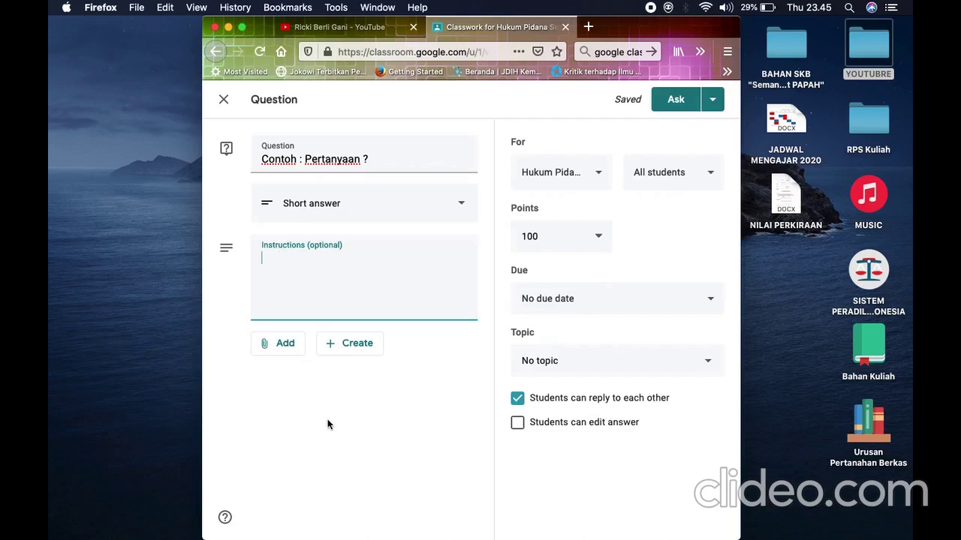
text(Jawablah Pertan)
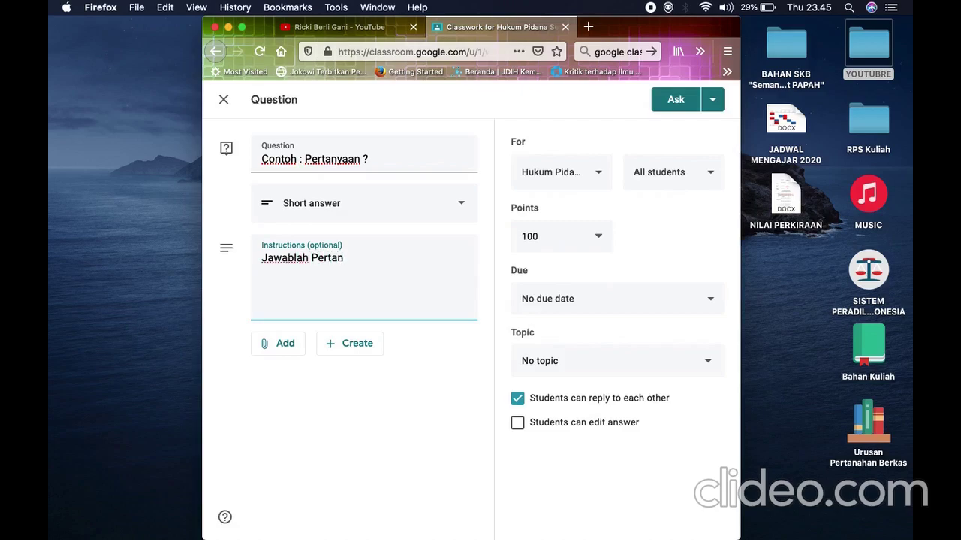
text(yaan)
key(BackSpace)
key(BackSpace)
key(BackSpace)
key(BackSpace)
key(BackSpace)
key(BackSpace)
key(BackSpace)
key(BackSpace)
key(BackSpace)
text(Soal Ujian Harian ini, di)
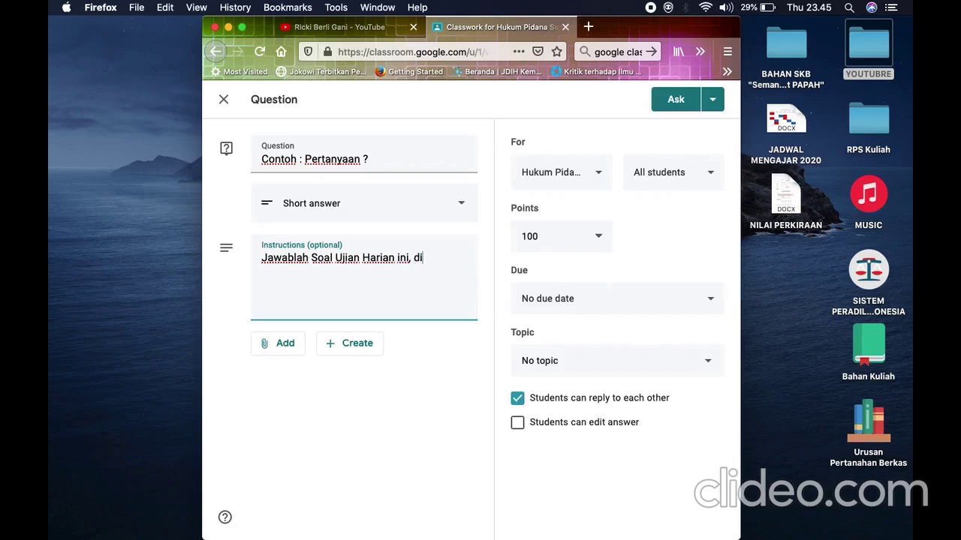
text(tungu sampai jam)
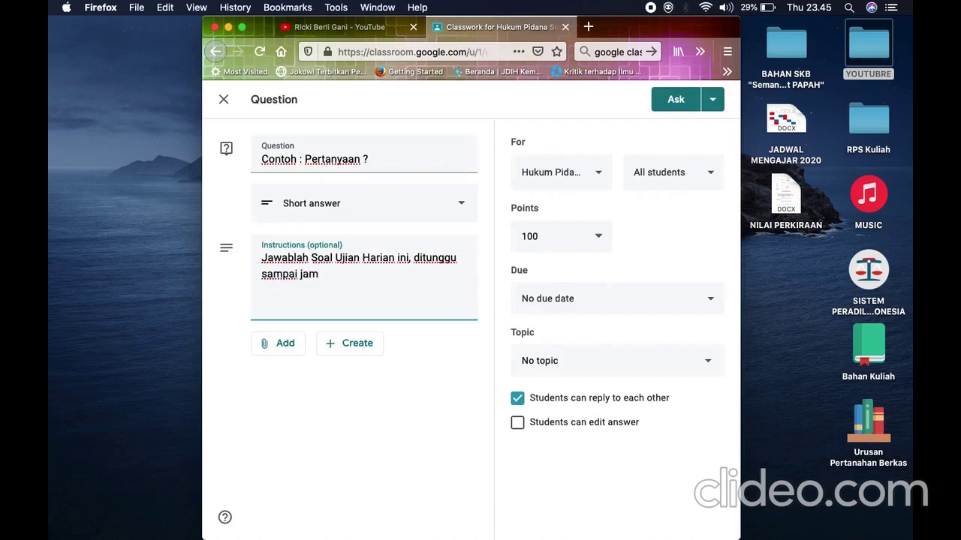
text( 1)
text(0)
text(.000)
text(Tgl)
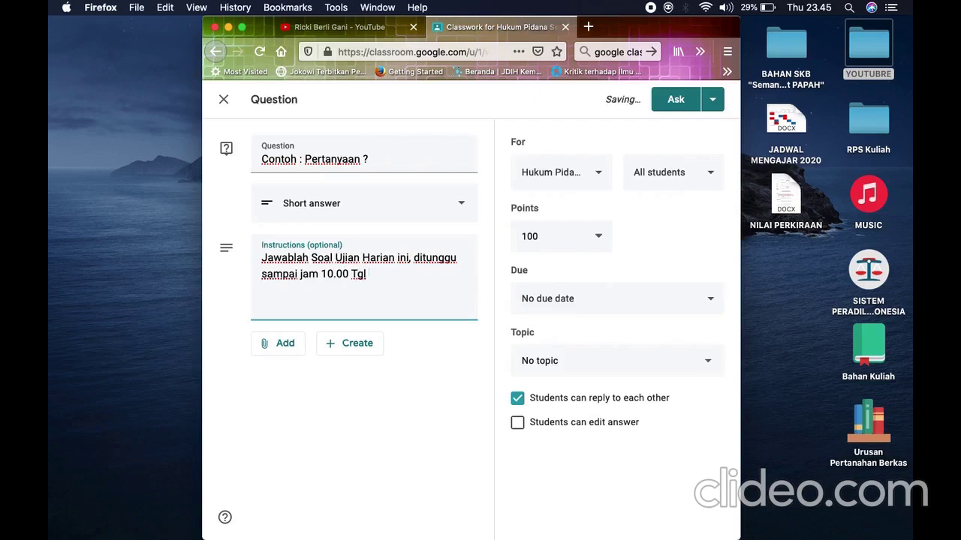
text( 13 April 2020)
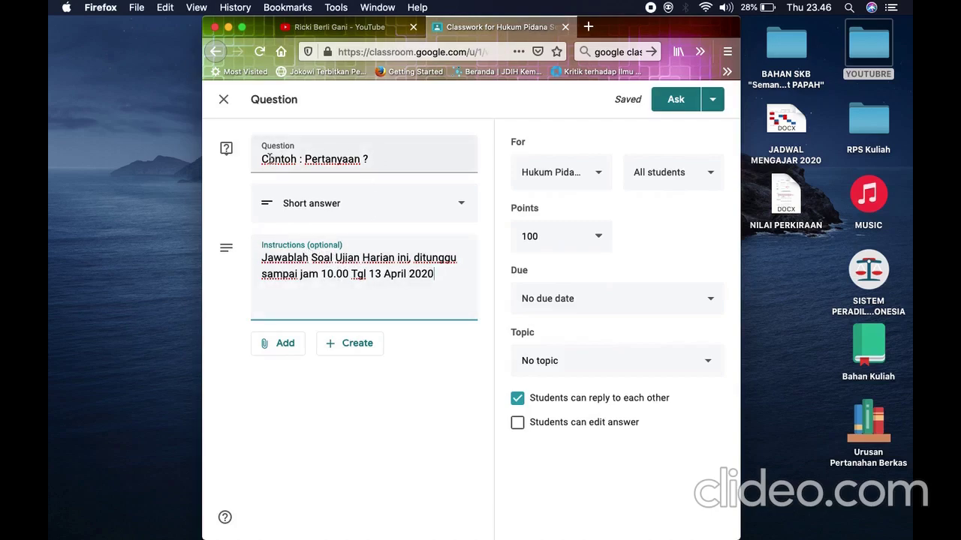
Review the question's answer type, points and student assignment choices, and the deadline written in the instructions.
click(462, 206)
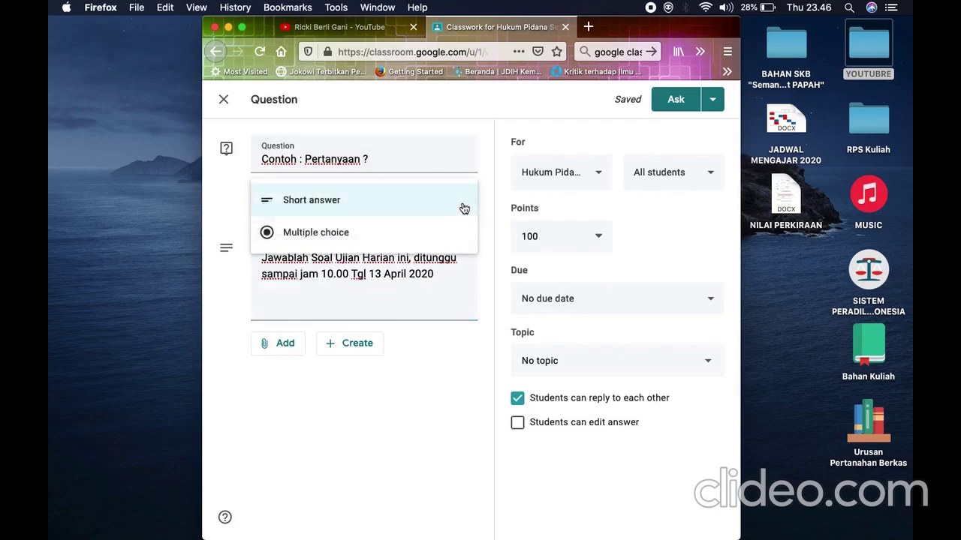
click(463, 207)
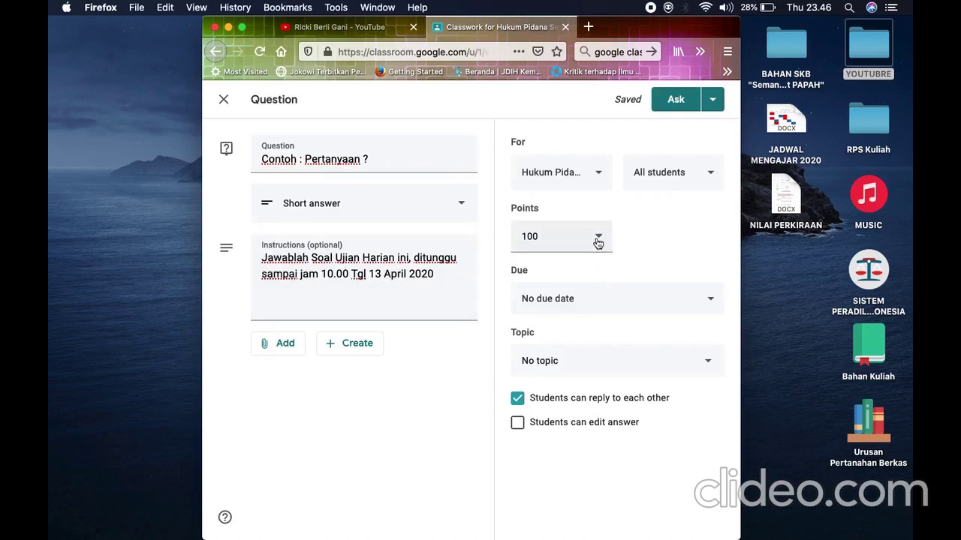
click(598, 239)
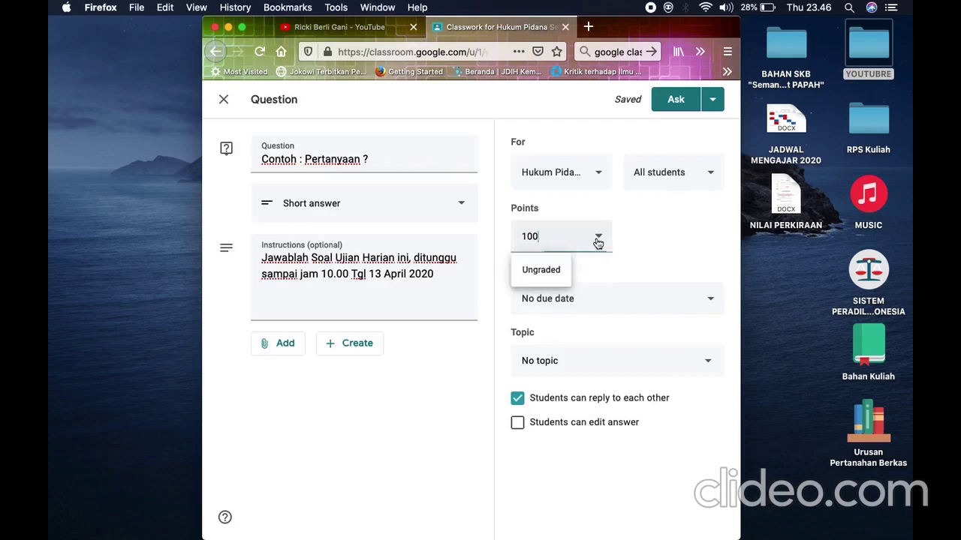
click(598, 238)
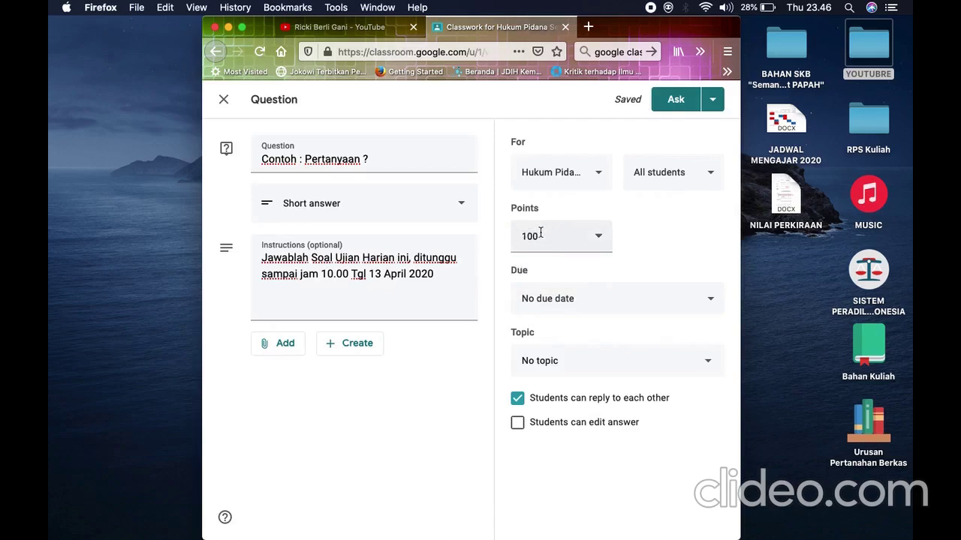
click(714, 178)
click(714, 177)
drag(322, 274, 436, 275)
click(300, 279)
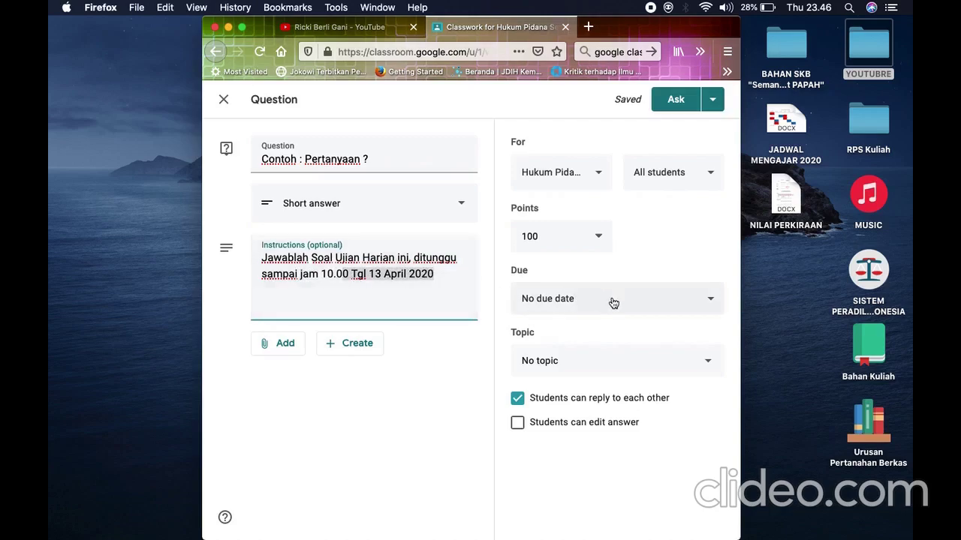
Set the question's due date to Apr 13, 2020 and add a due time to it.
click(690, 302)
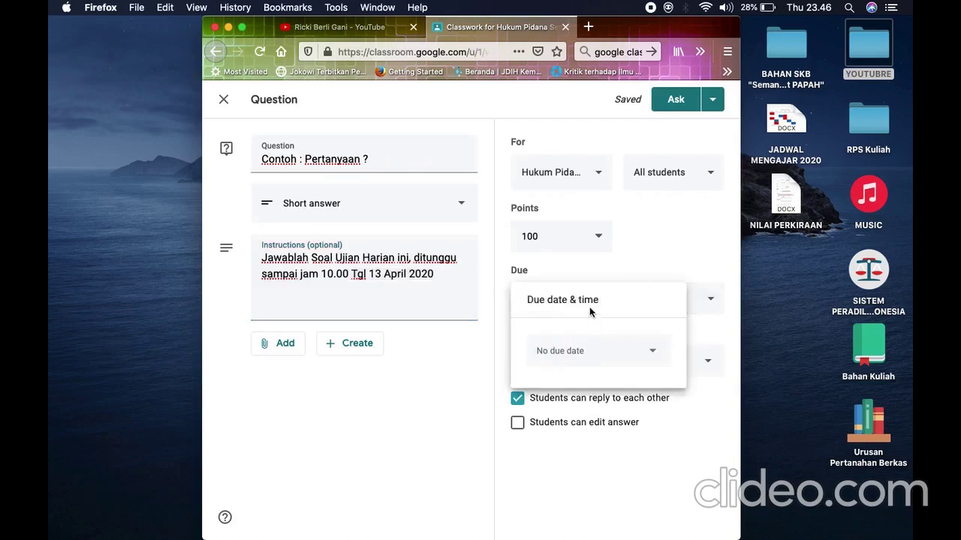
click(652, 351)
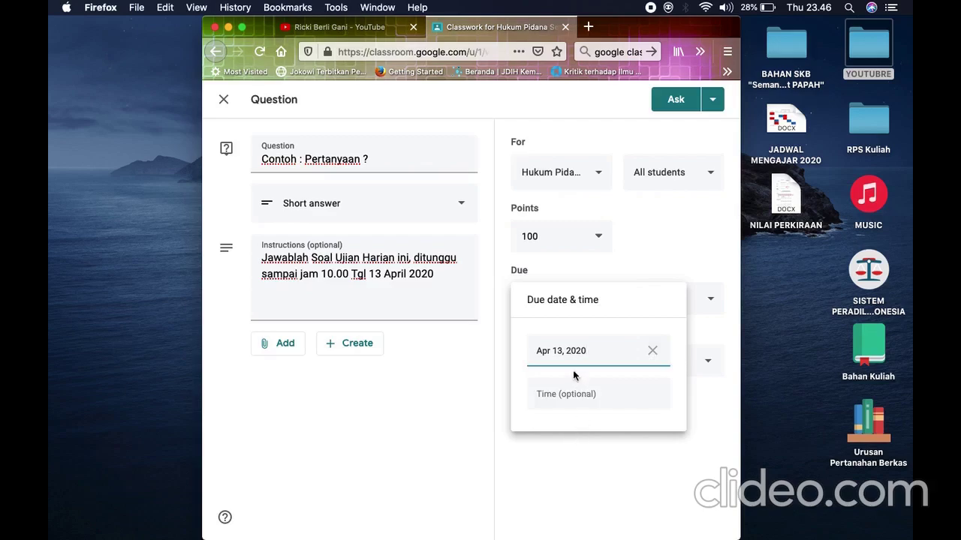
click(575, 395)
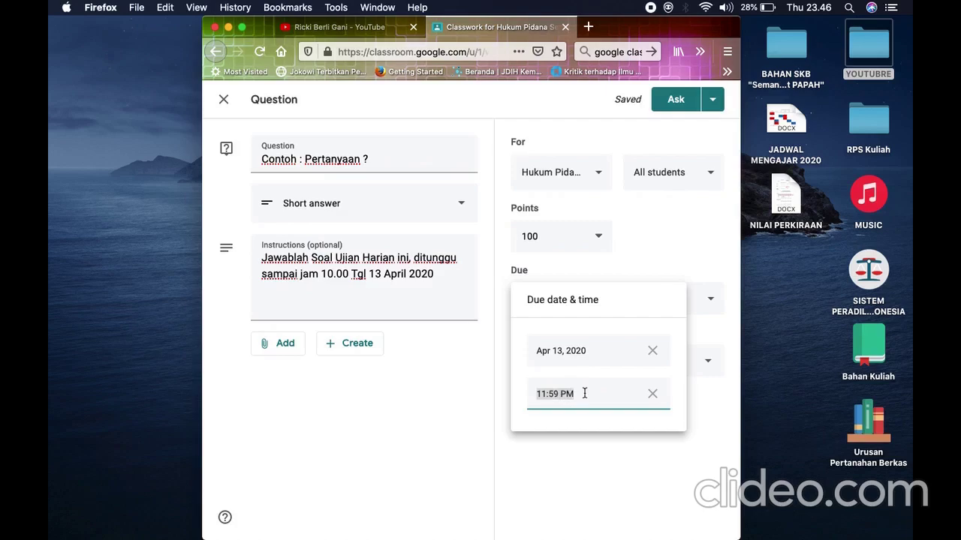
Try to enter "10.00 Am" as the due time and remove that entry.
text(10.00 am)
key(BackSpace)
key(BackSpace)
key(BackSpace)
text(Am)
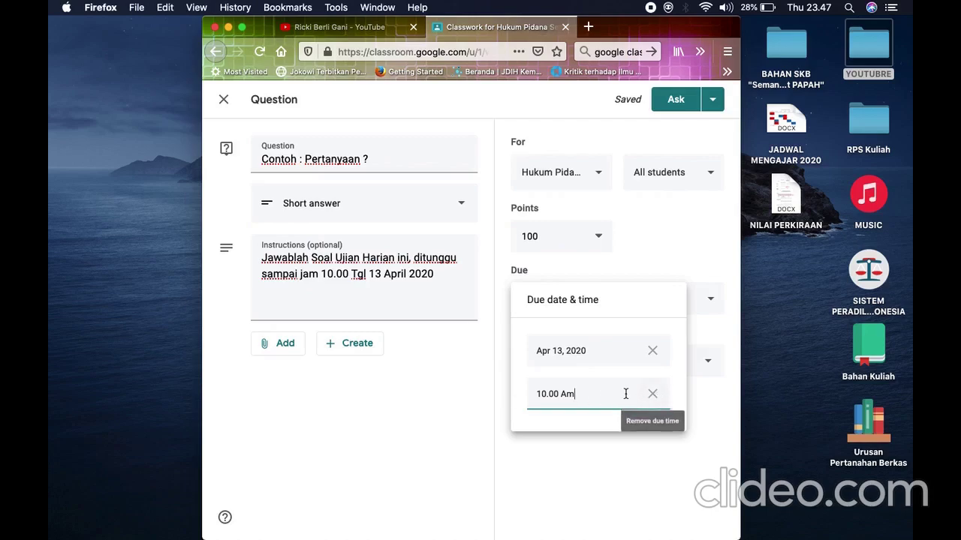
click(651, 396)
Add the due time again and set it to 10:00 PM.
click(599, 397)
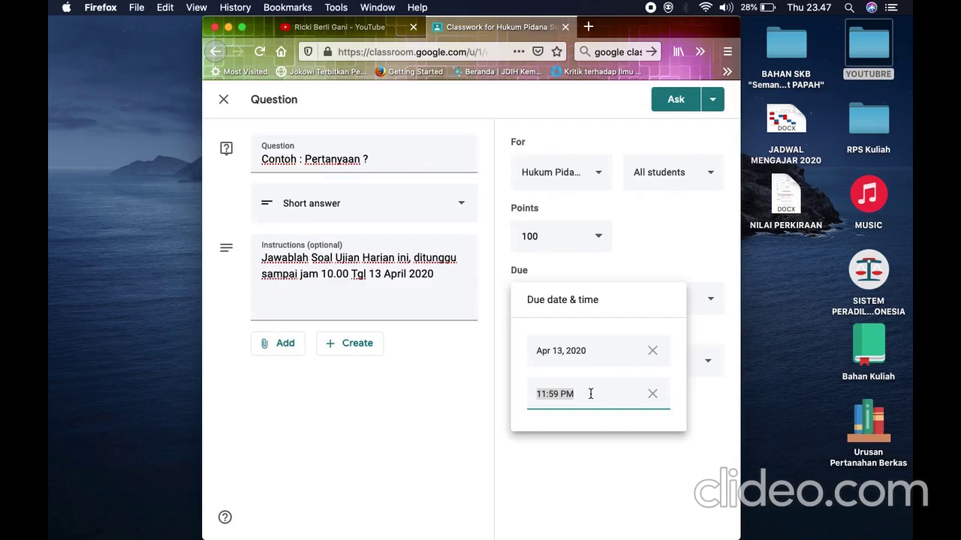
click(591, 394)
key(BackSpace)
text(0)
key(Right)
key(BackSpace)
key(BackSpace)
text(00)
click(492, 368)
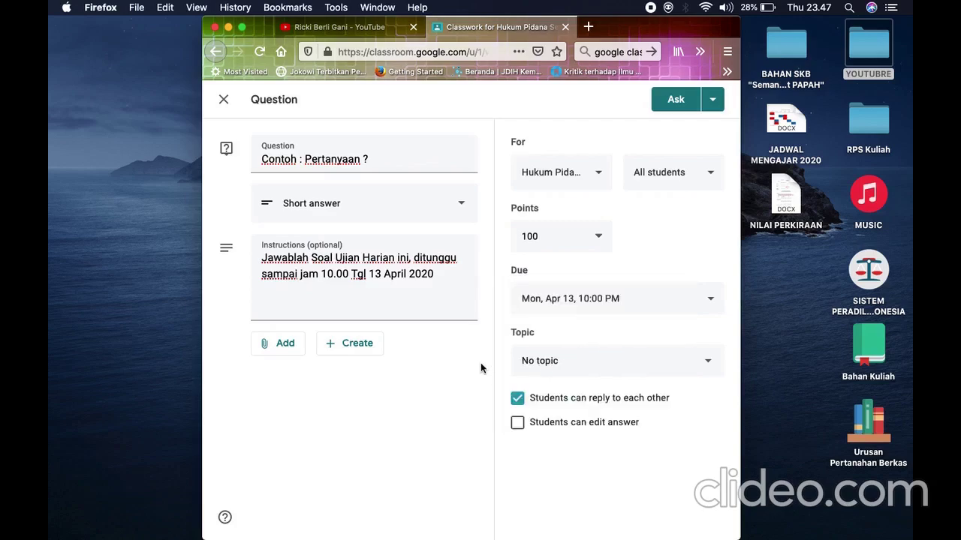
Reopen the due date settings and change the due time to 10:00 AM.
click(632, 308)
click(579, 392)
click(583, 392)
key(BackSpace)
key(BackSpace)
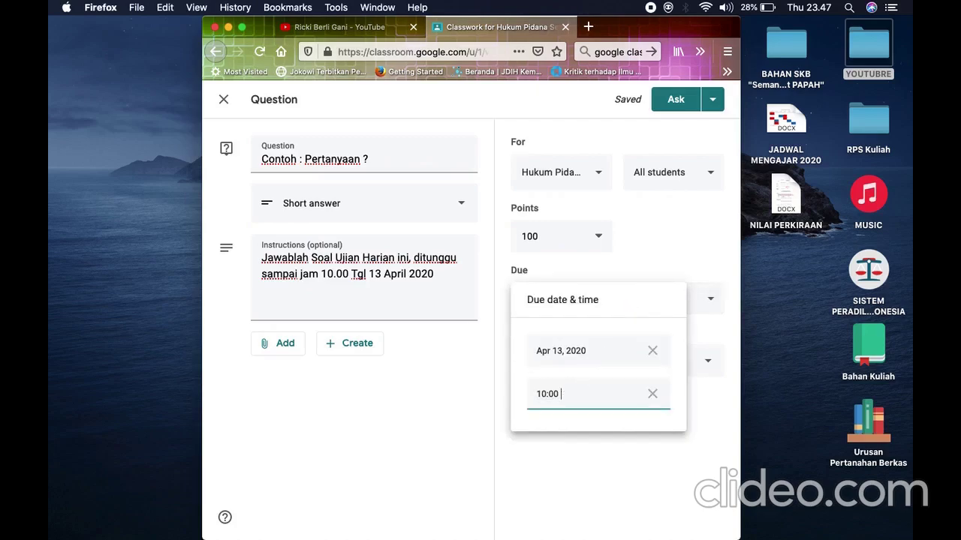
text(Am)
key(BackSpace)
text(M)
click(437, 390)
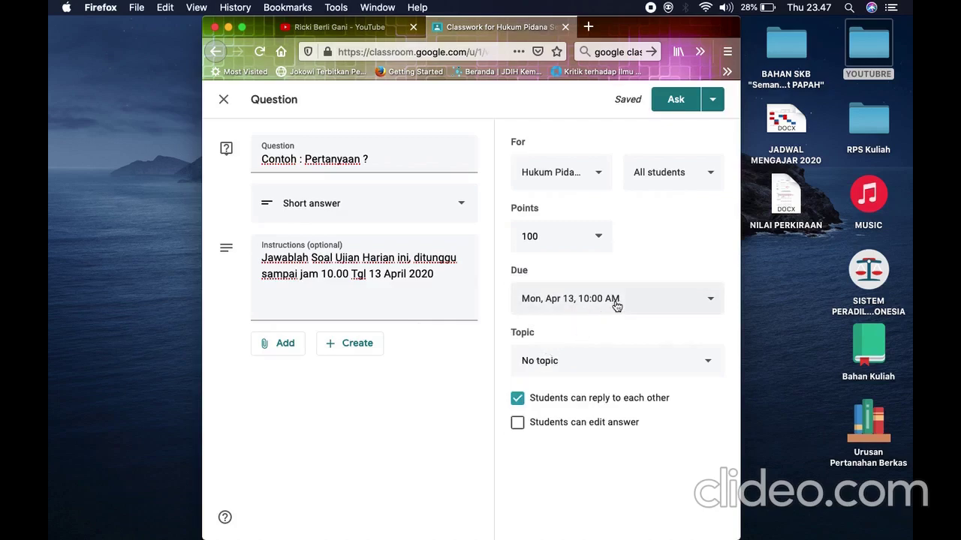
Assign the question to the Soal Ujian Harian topic and try out the option that lets students edit their answer, keeping it off.
click(573, 372)
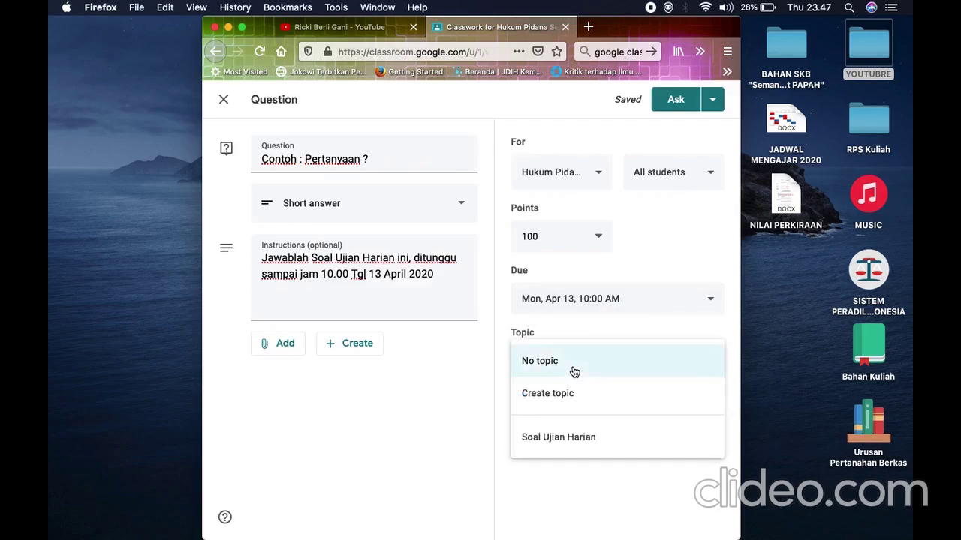
click(557, 442)
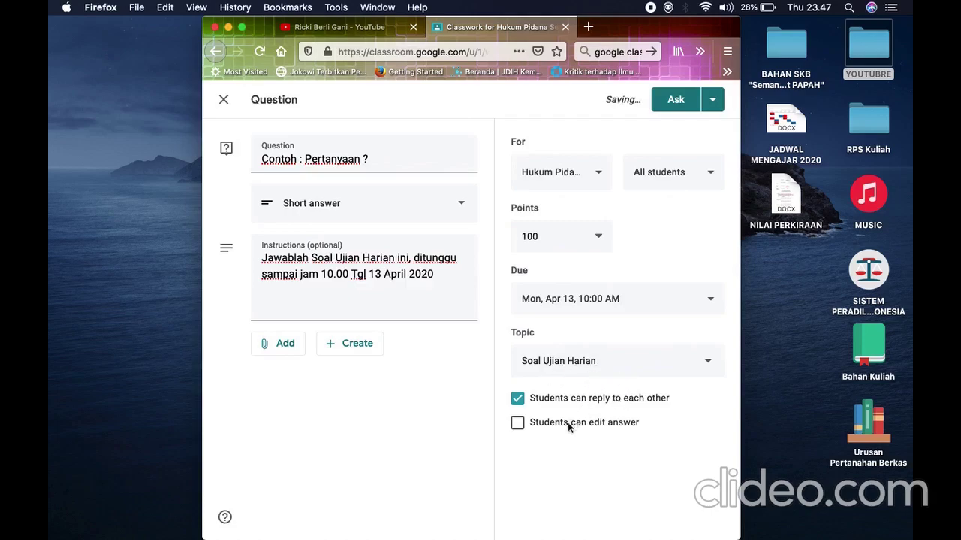
click(518, 425)
click(517, 425)
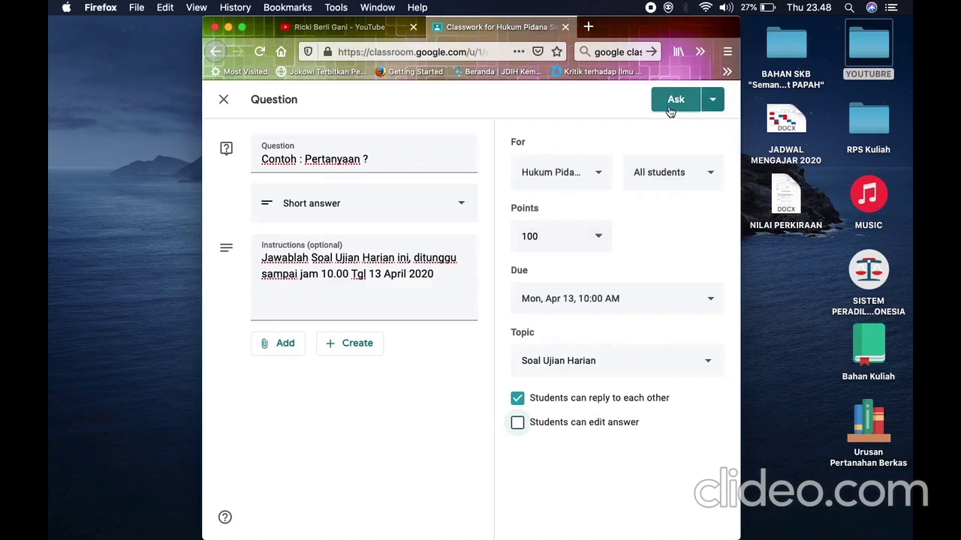
click(375, 160)
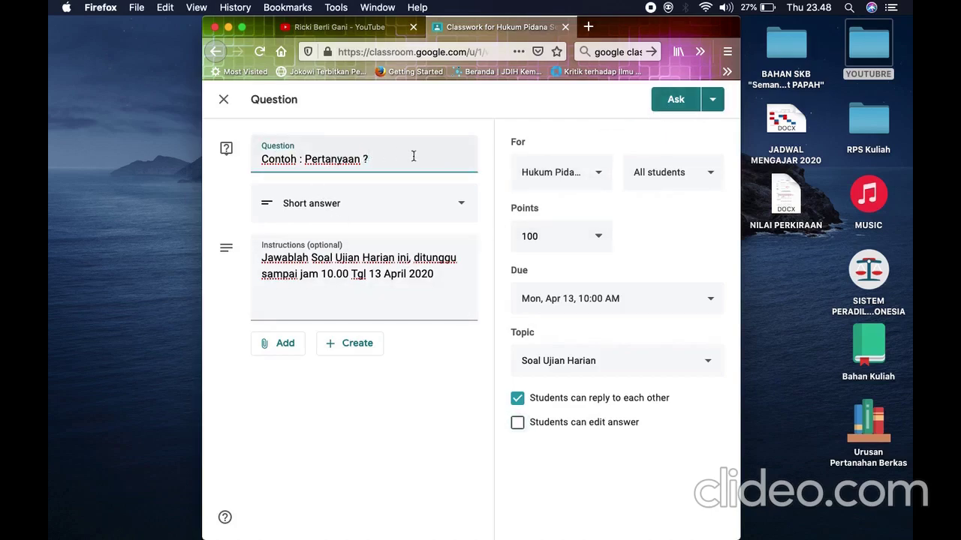
click(713, 102)
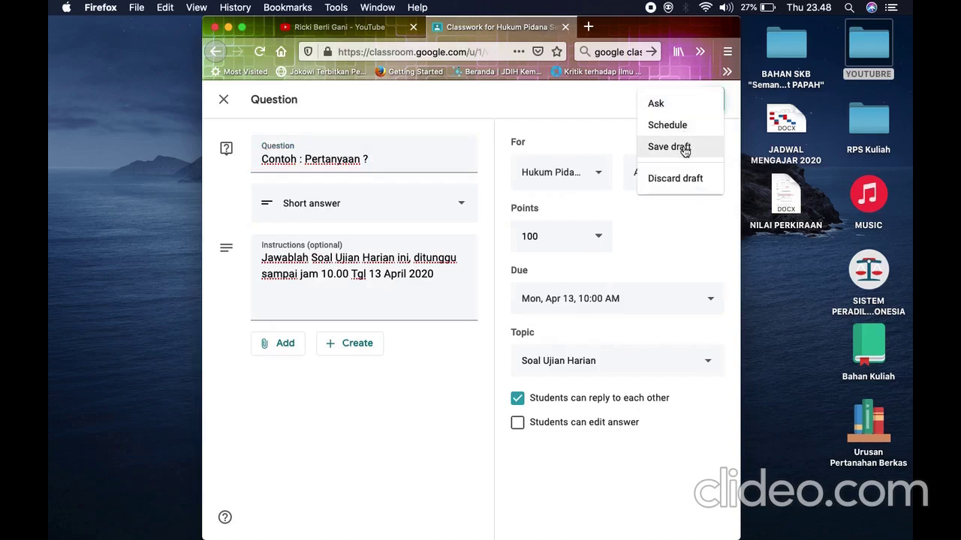
click(592, 109)
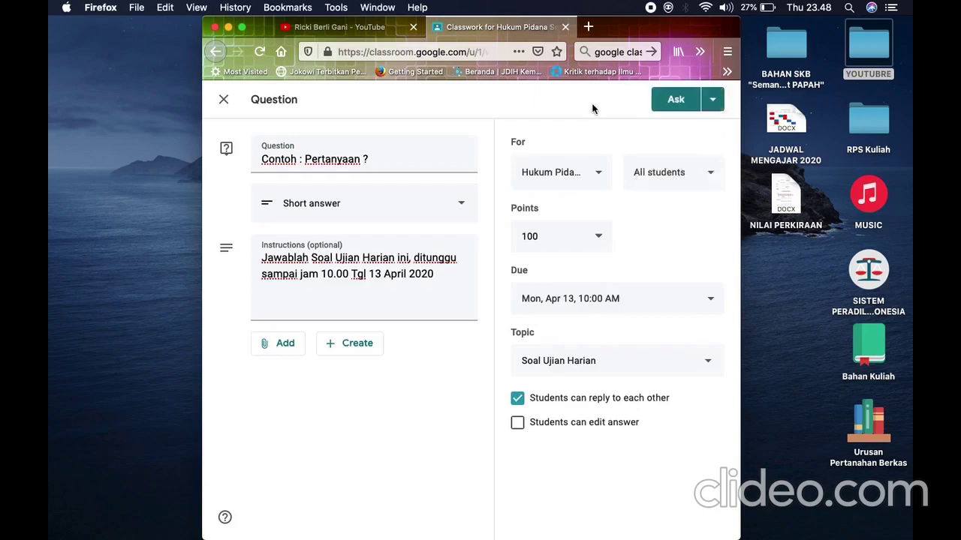
click(713, 104)
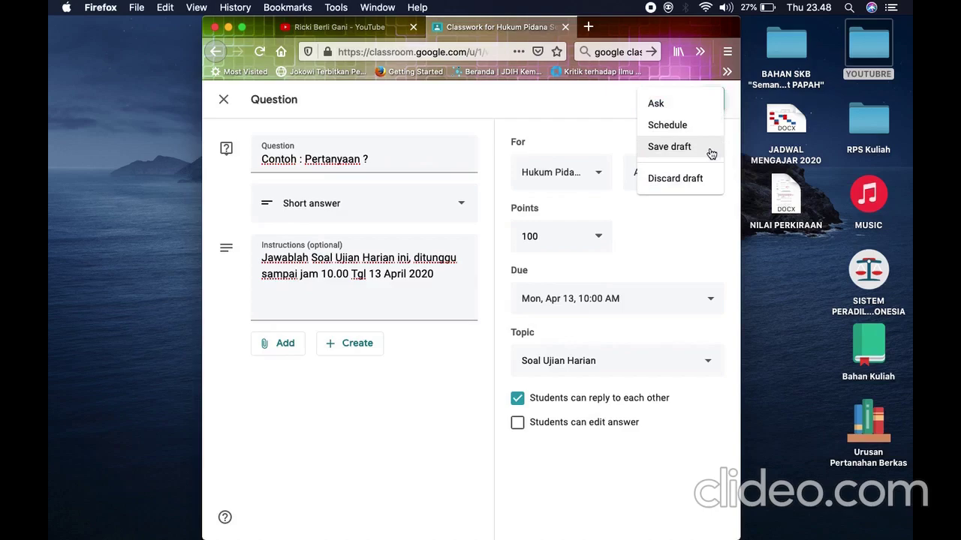
click(705, 125)
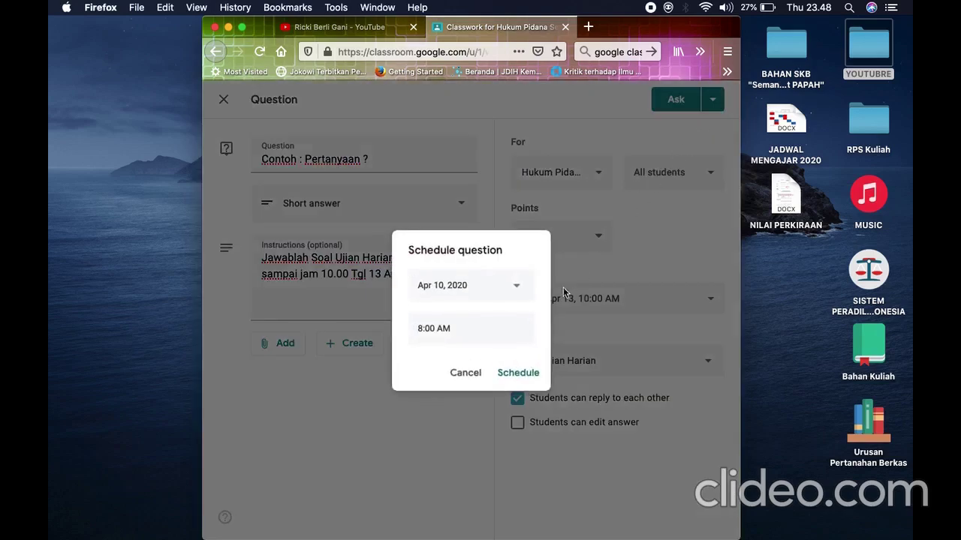
click(515, 287)
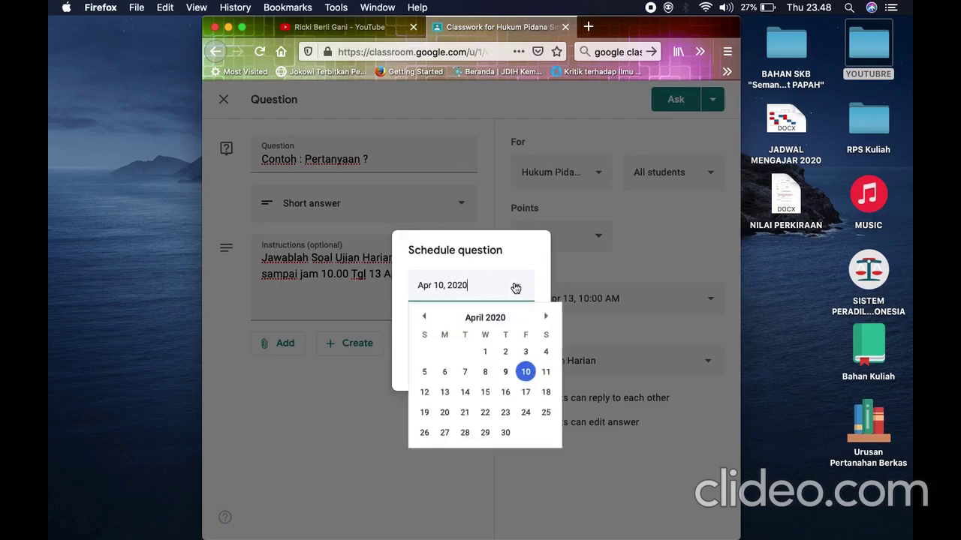
click(444, 393)
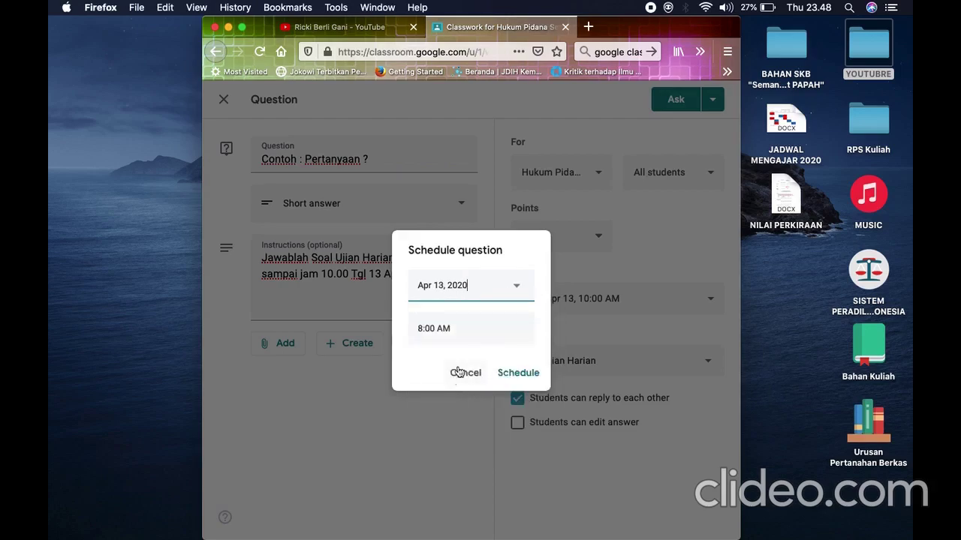
click(423, 329)
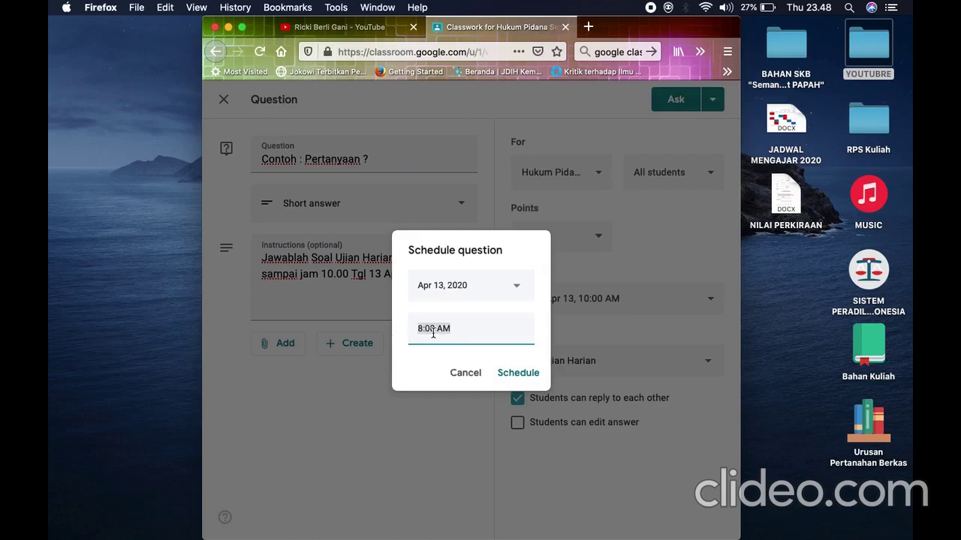
click(434, 333)
key(BackSpace)
text(7)
click(343, 228)
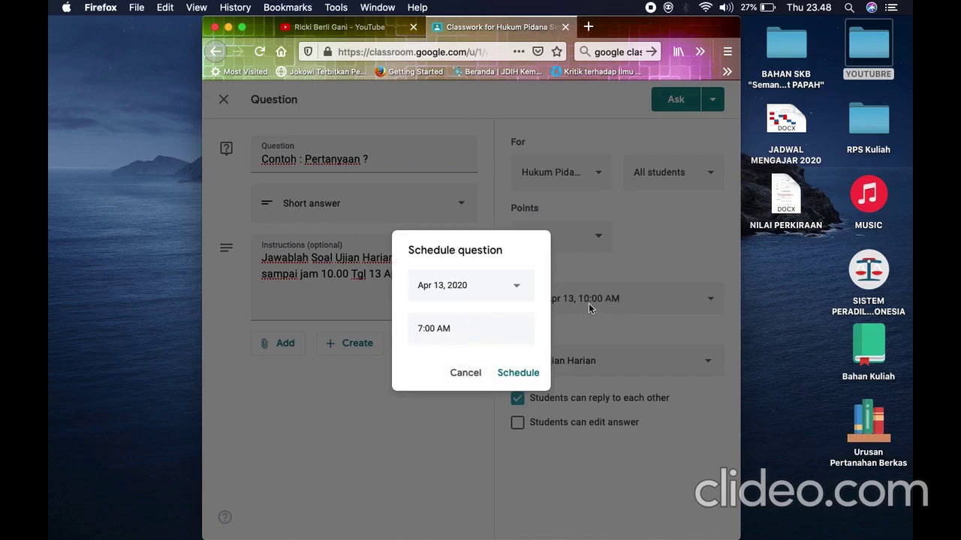
click(483, 378)
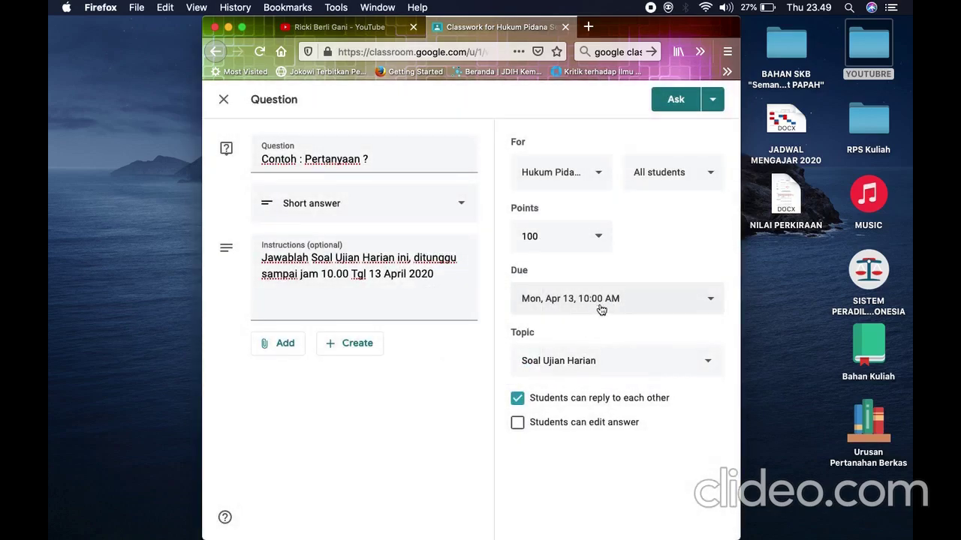
Schedule the question to be posted on Apr 13, 2020 at 8:00 AM.
click(713, 99)
click(687, 127)
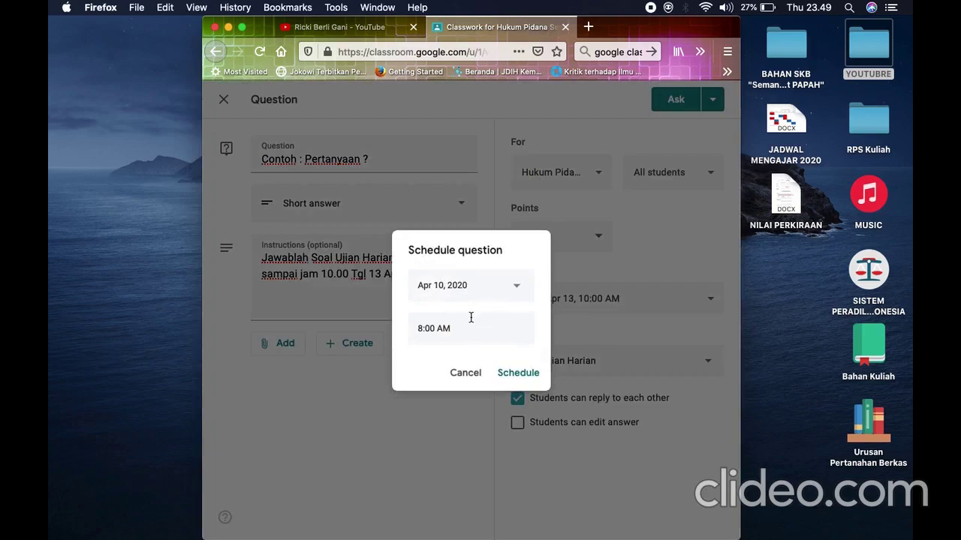
click(501, 290)
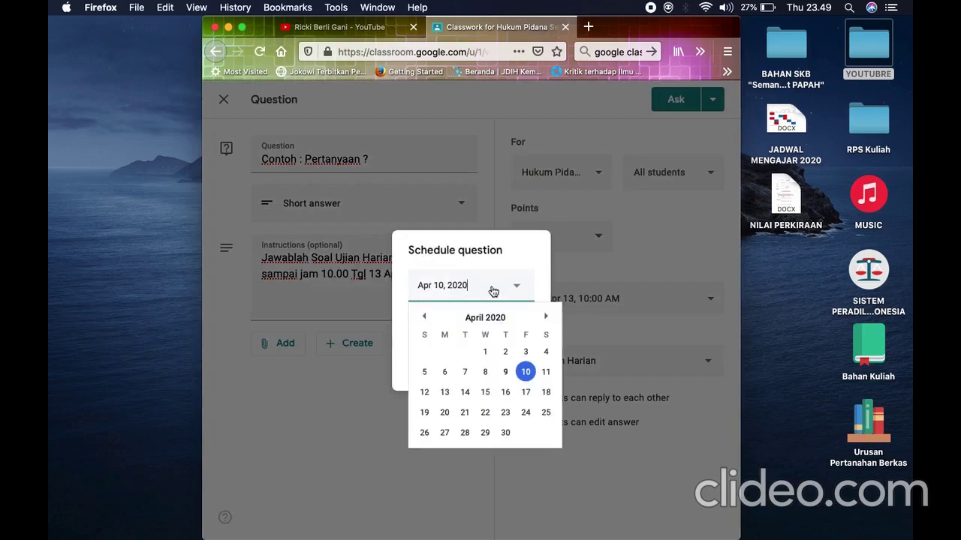
click(446, 396)
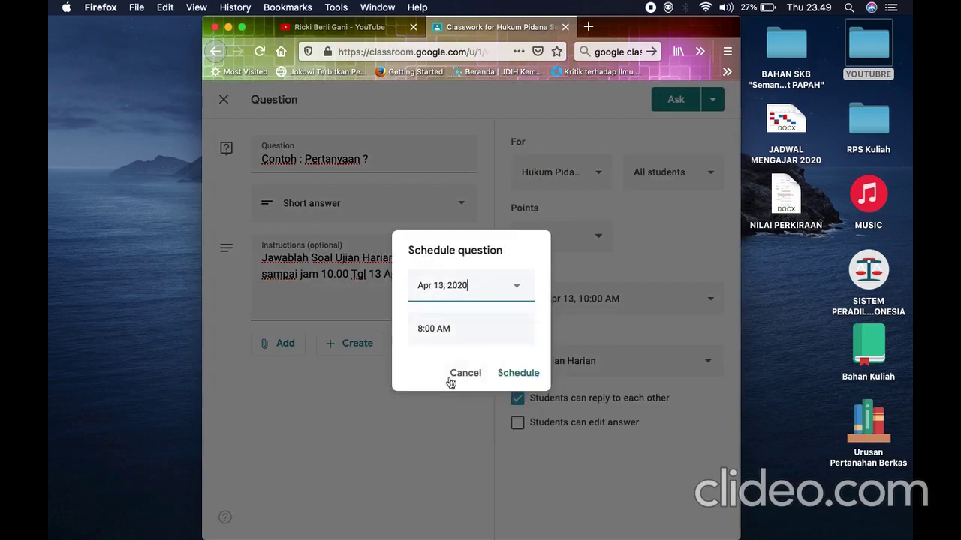
click(420, 331)
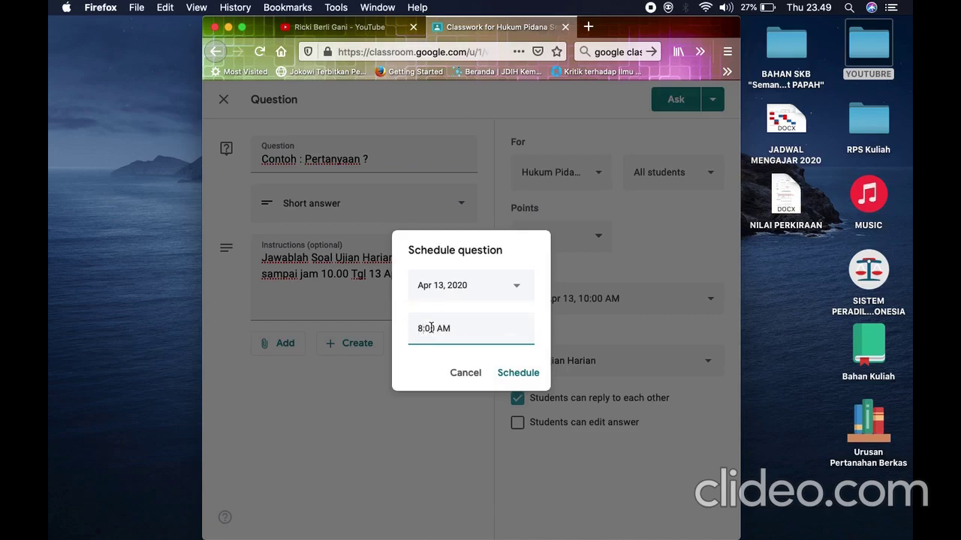
click(504, 369)
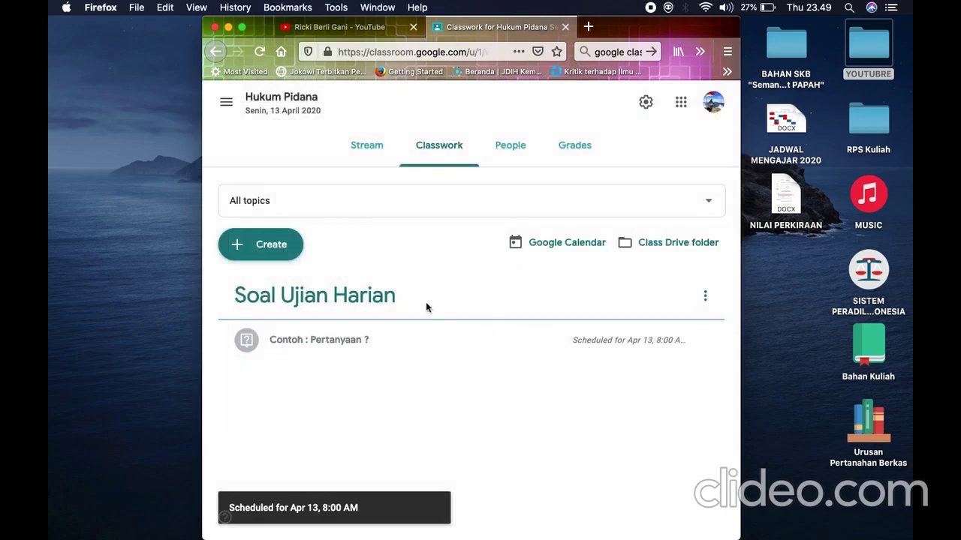
Review the scheduled question's details and its editing form, then close the form without changes.
click(424, 347)
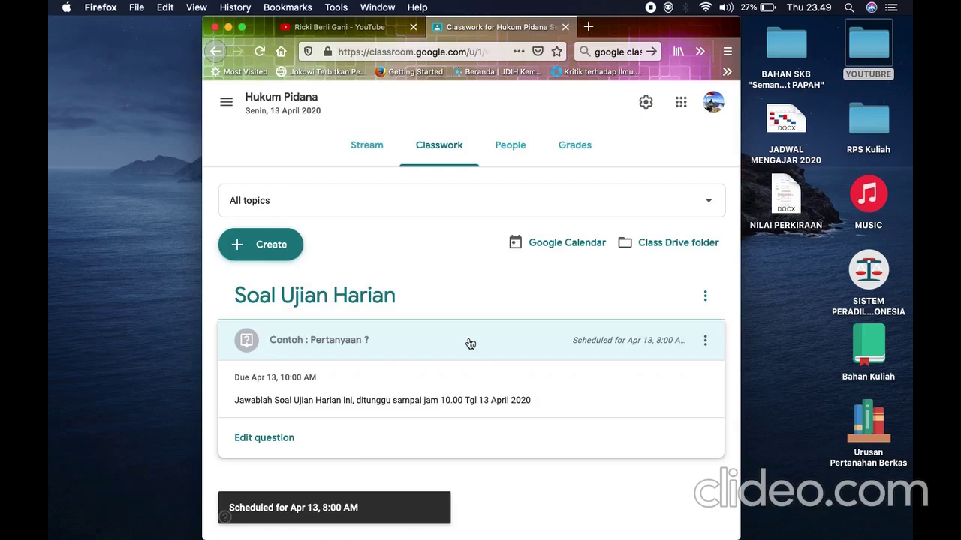
click(279, 439)
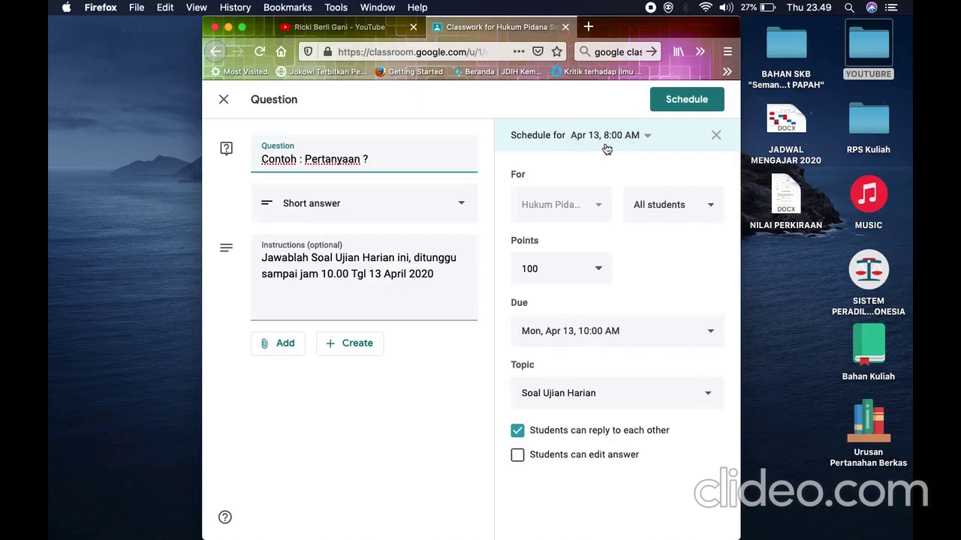
click(224, 100)
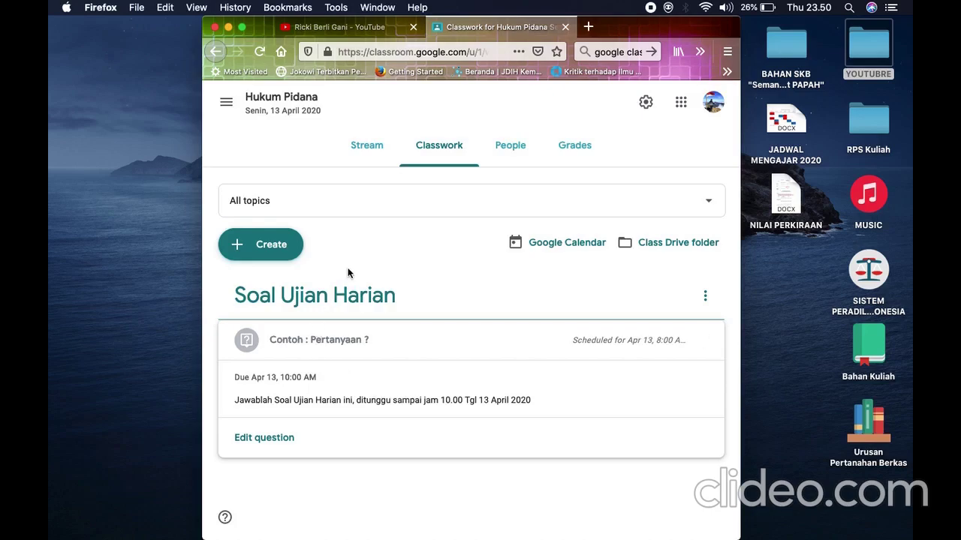
Open the Hukum Pidana class of Senin, 6 April 2020, view its MATERI PERKULIAHAN 06 APRIL 2020 material and return to the class stream.
click(226, 102)
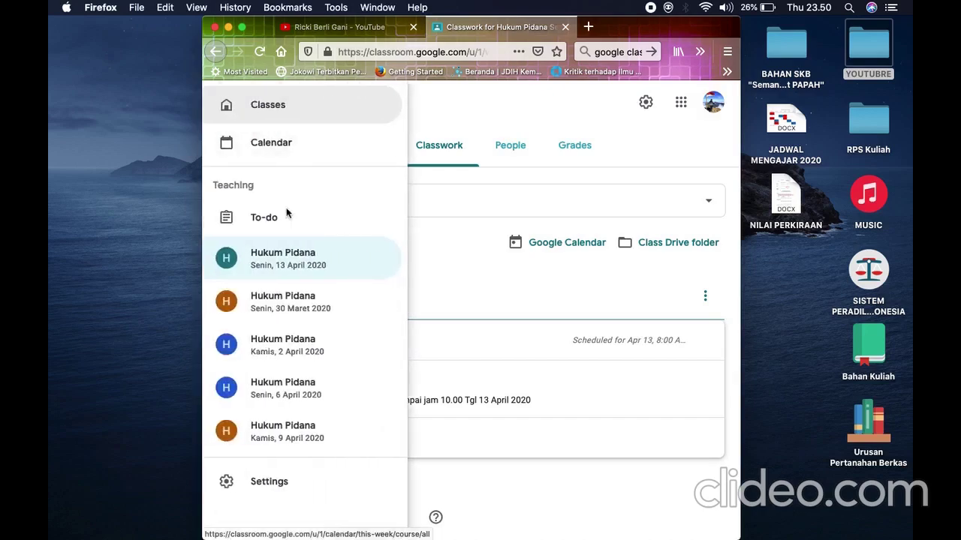
click(315, 405)
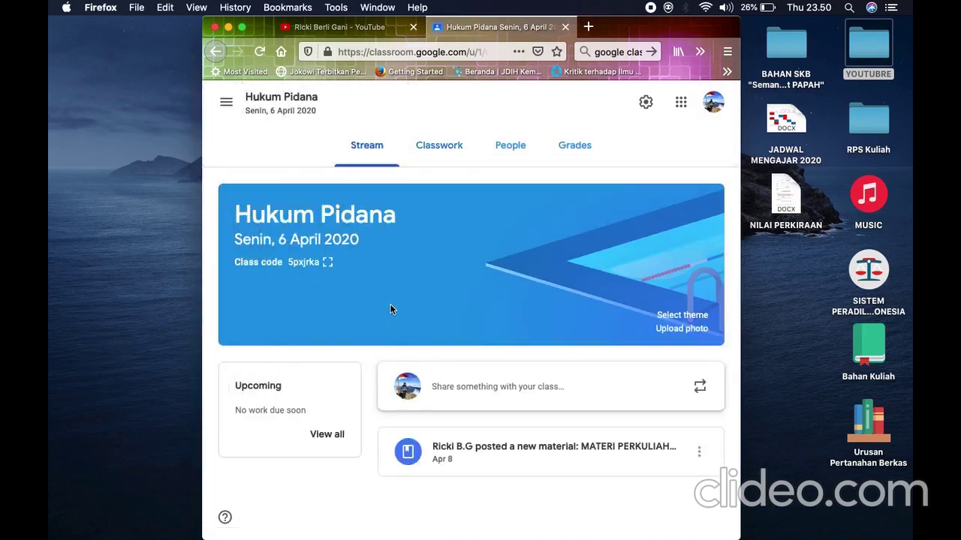
click(442, 146)
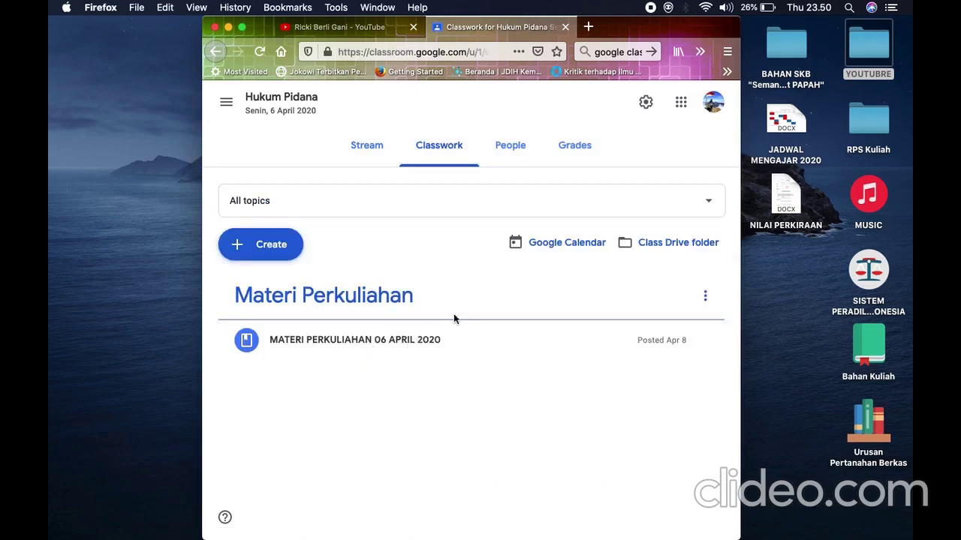
click(441, 348)
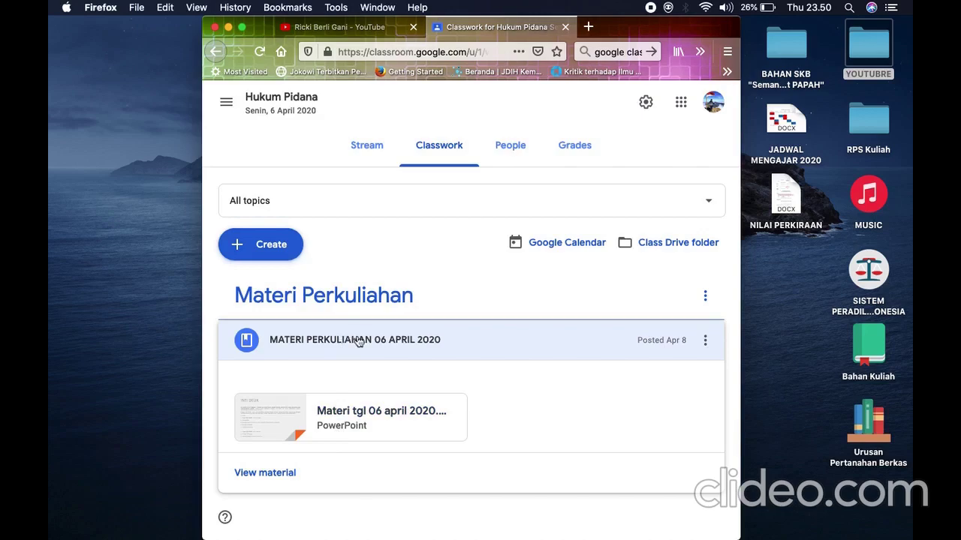
click(367, 147)
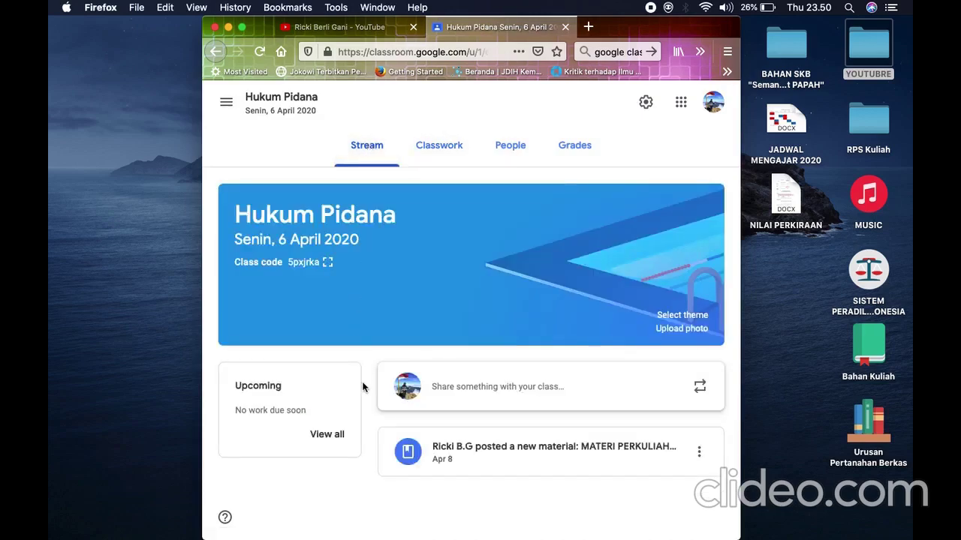
Look through the classwork and the list of teachers and students in the 6 April class, ending back on its stream.
click(225, 105)
click(322, 390)
click(457, 148)
click(581, 148)
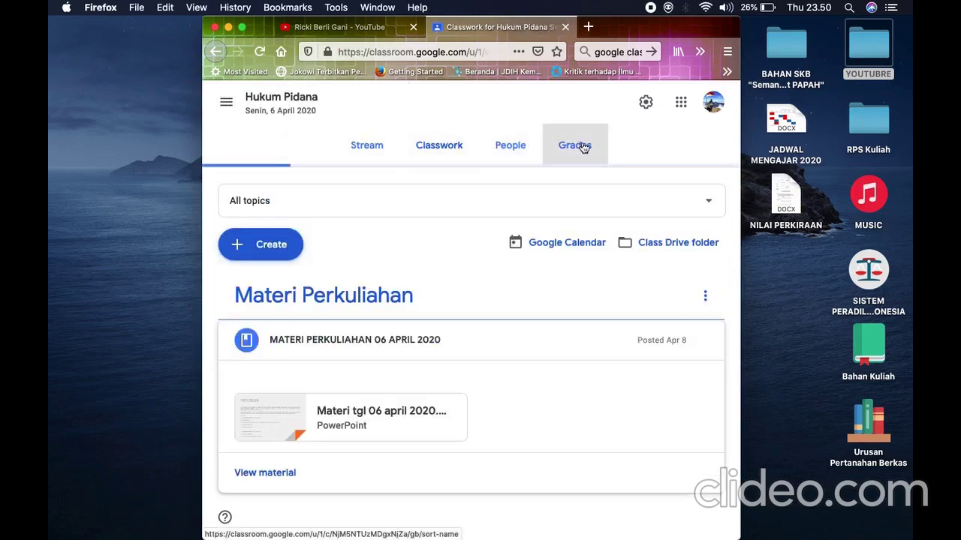
click(509, 146)
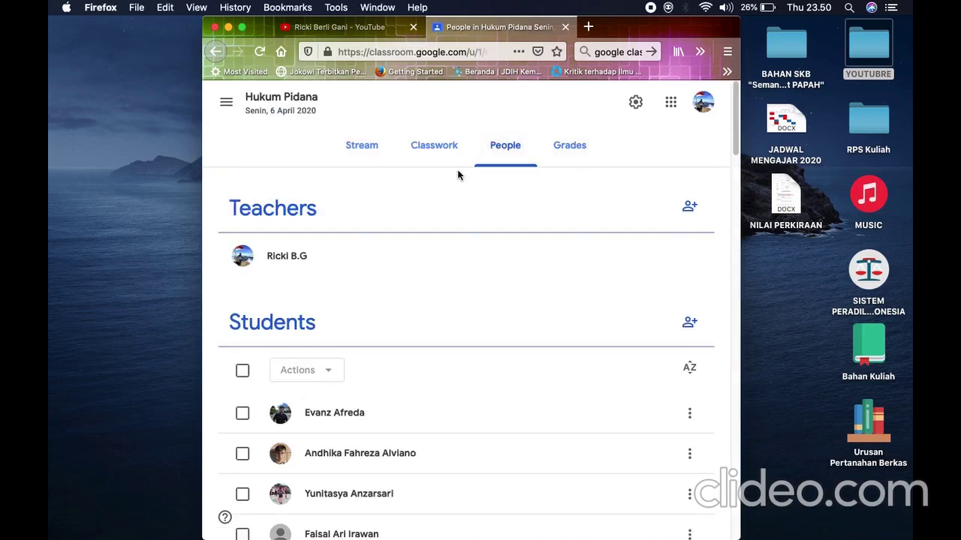
click(439, 149)
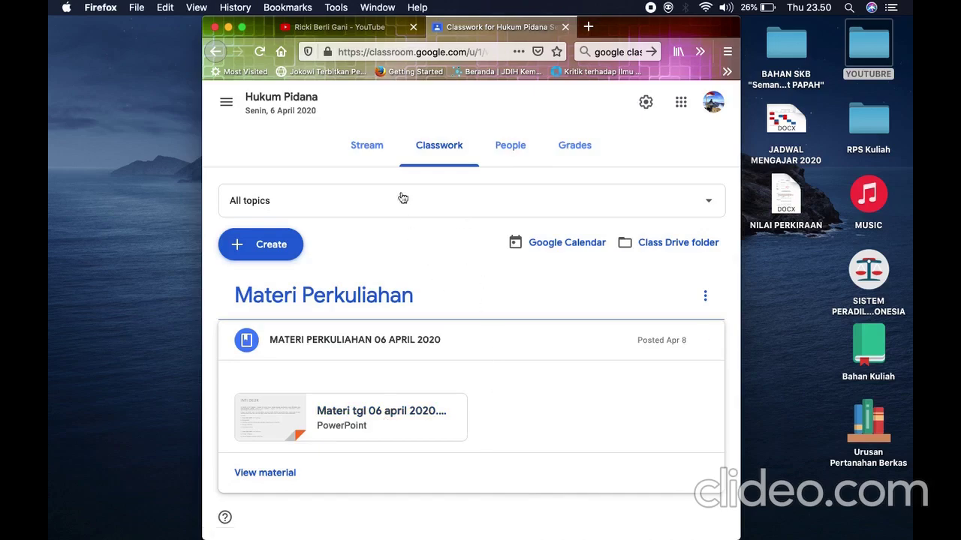
click(377, 149)
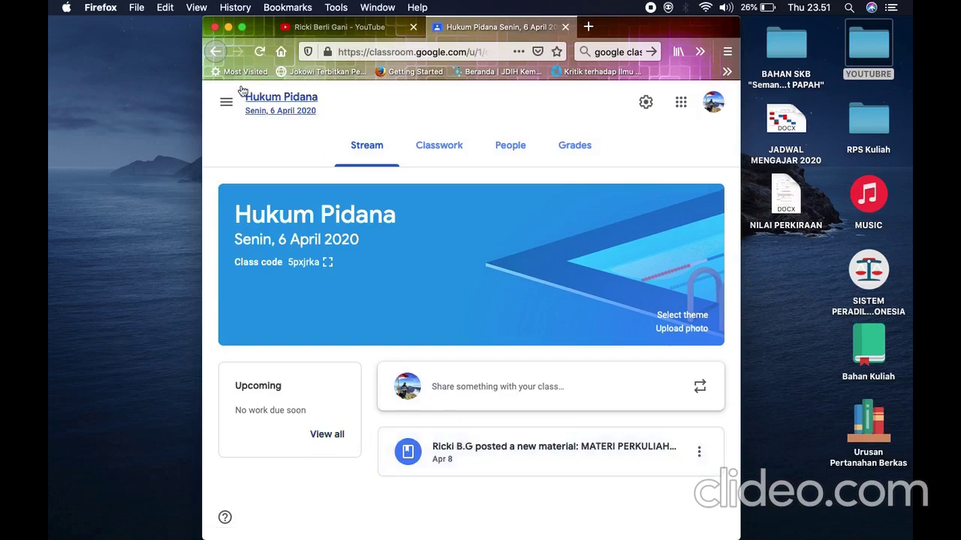
Switch to the Hukum Pidana class of Kamis, 9 April 2020 and read the posts in its stream.
click(224, 105)
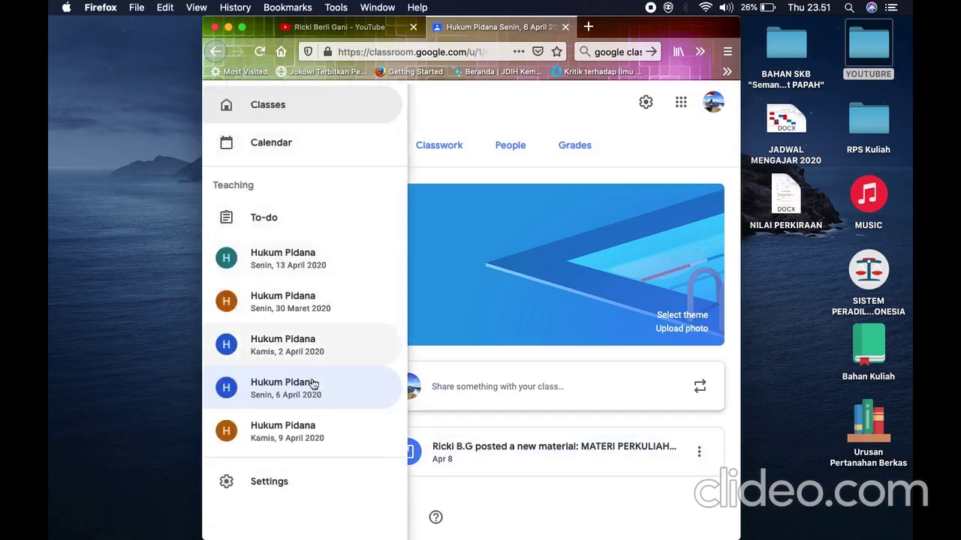
click(327, 447)
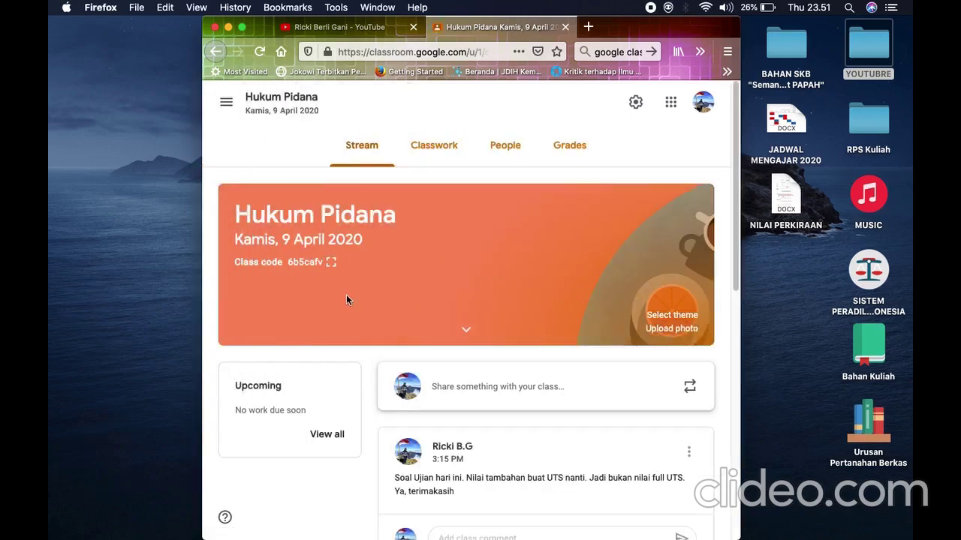
scroll(382, 379, down, 5)
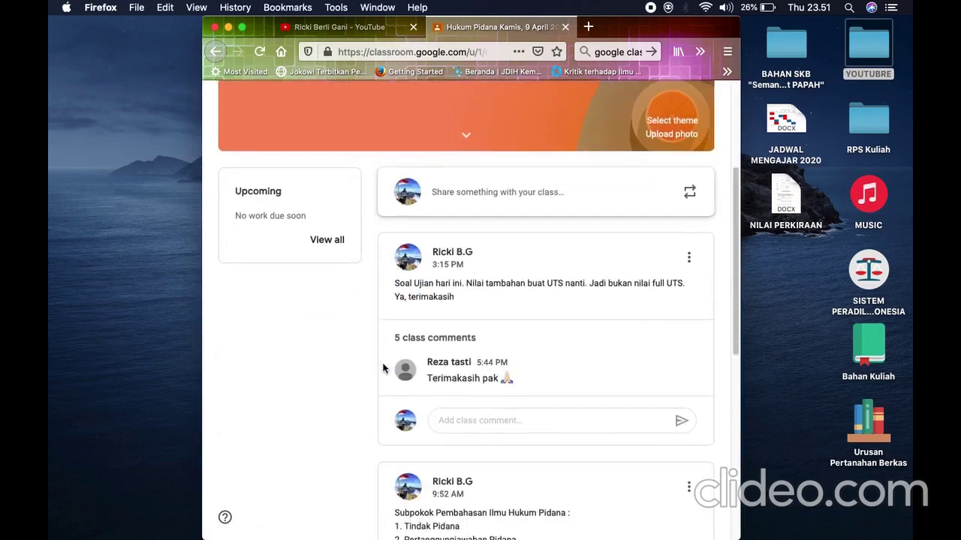
scroll(376, 360, down, 5)
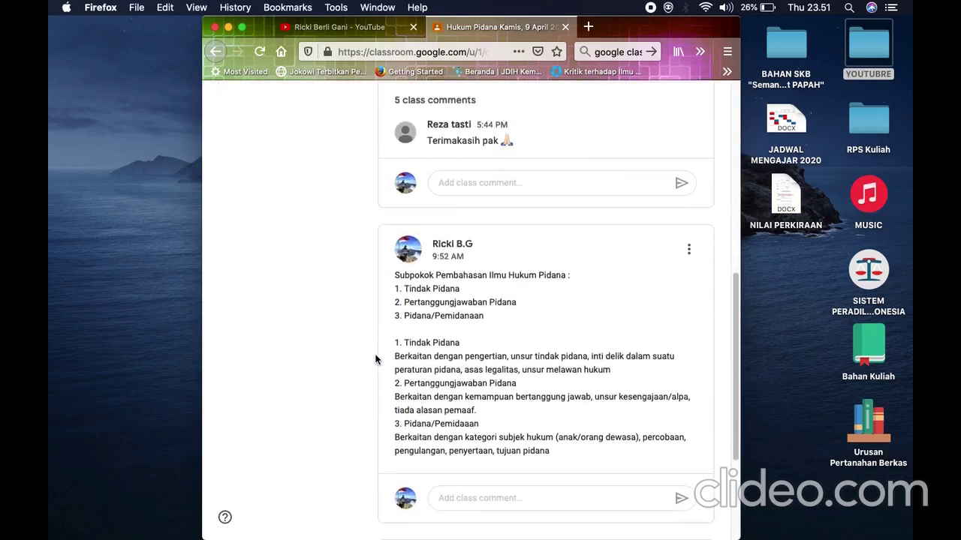
scroll(376, 359, up, 10)
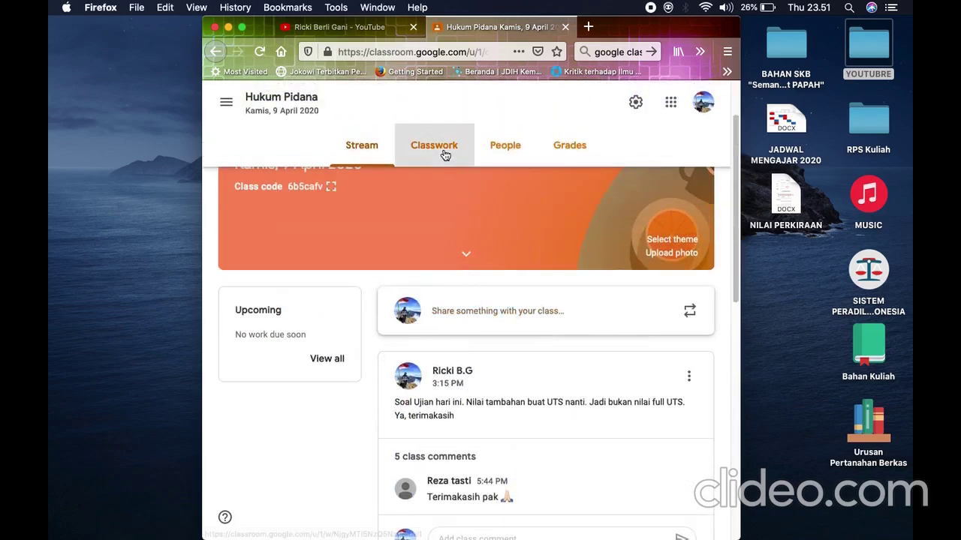
Open the Soal Materi Perkuliahan topic in the 9 April classwork and examine its question's submission status.
click(441, 147)
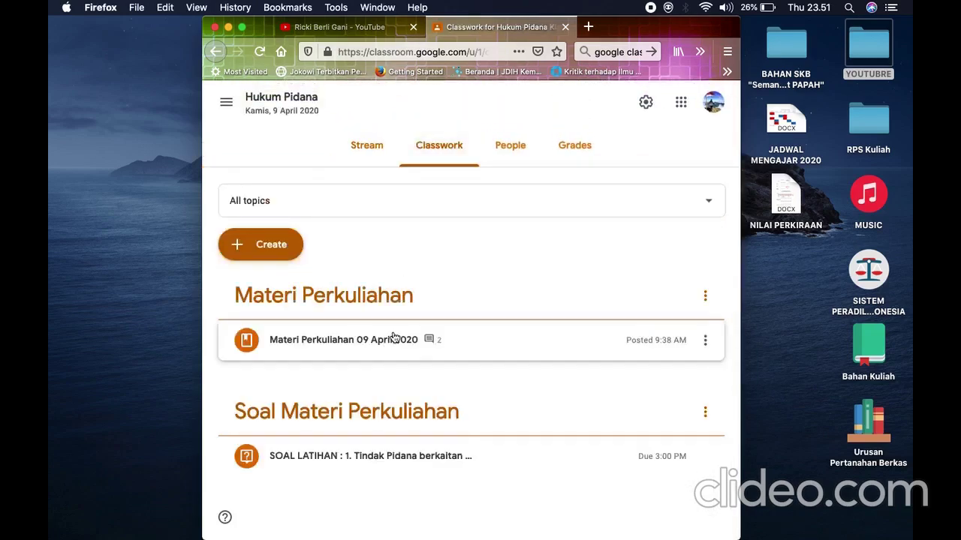
click(358, 420)
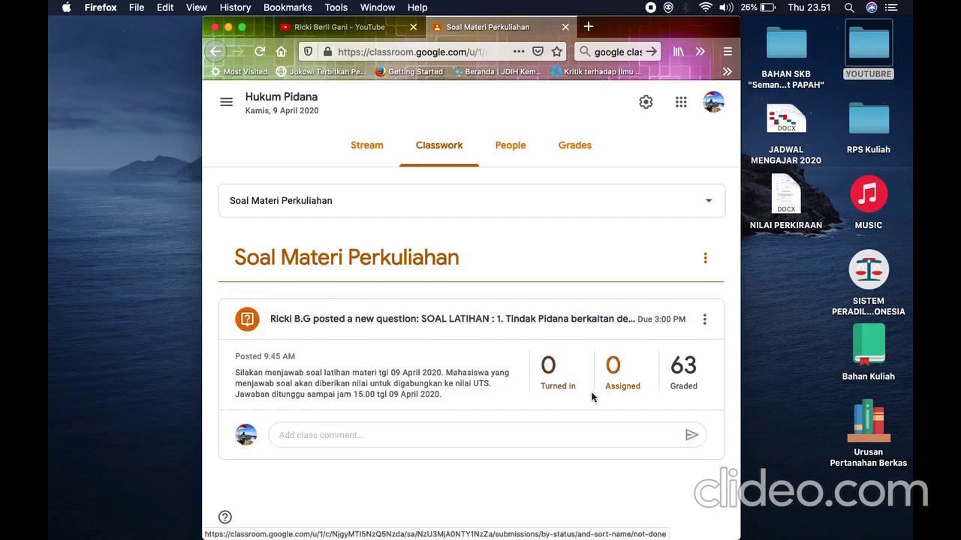
click(631, 393)
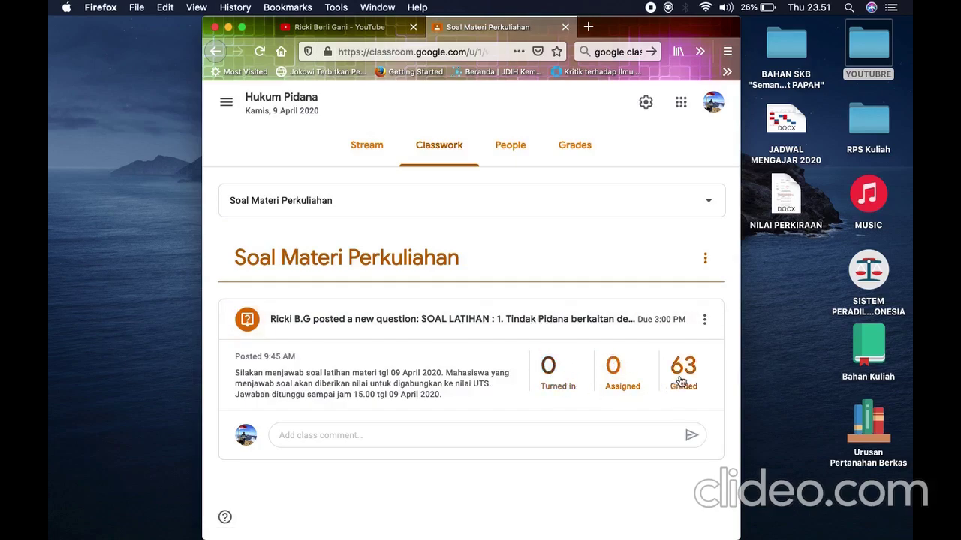
Open the student answers to the SOAL LATIHAN question and read through the first few students' responses.
click(569, 379)
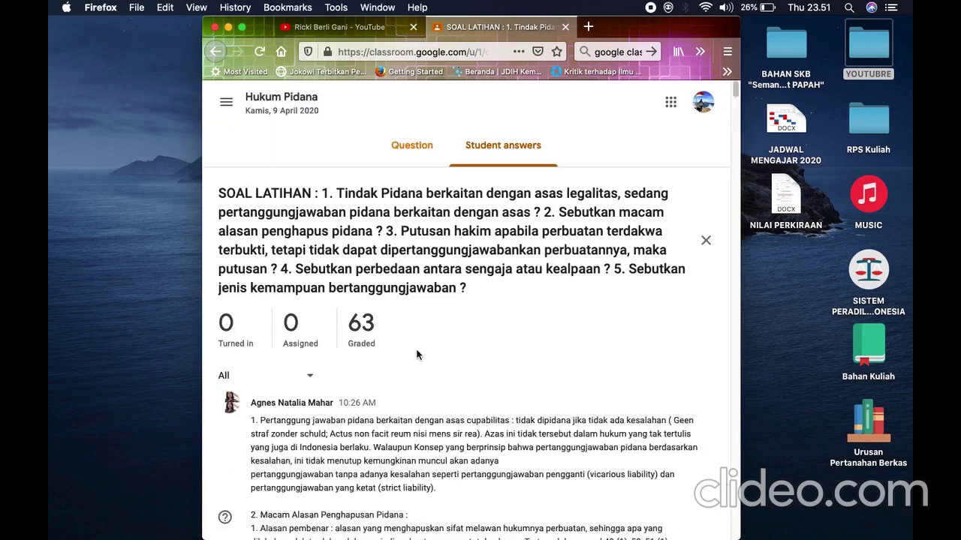
scroll(405, 350, down, 5)
scroll(405, 349, up, 3)
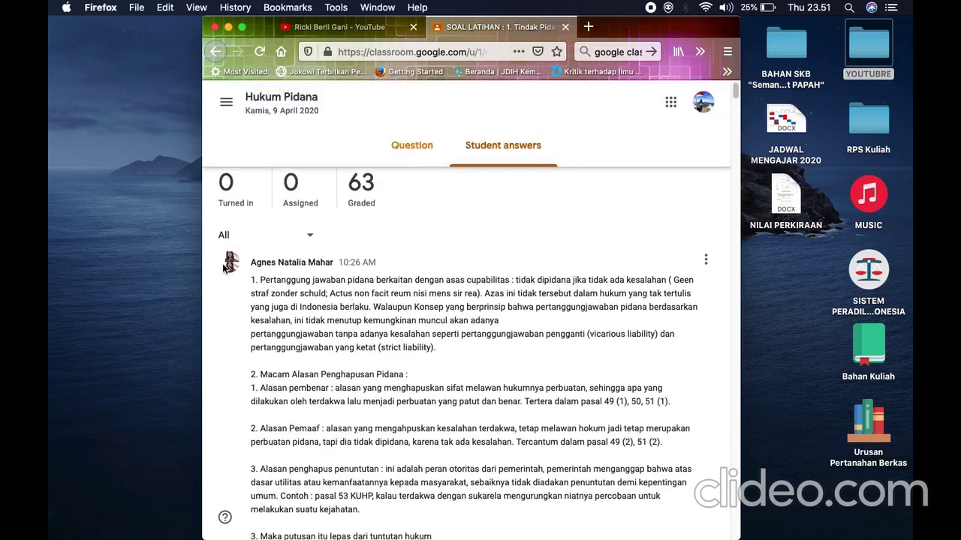
scroll(258, 264, down, 2)
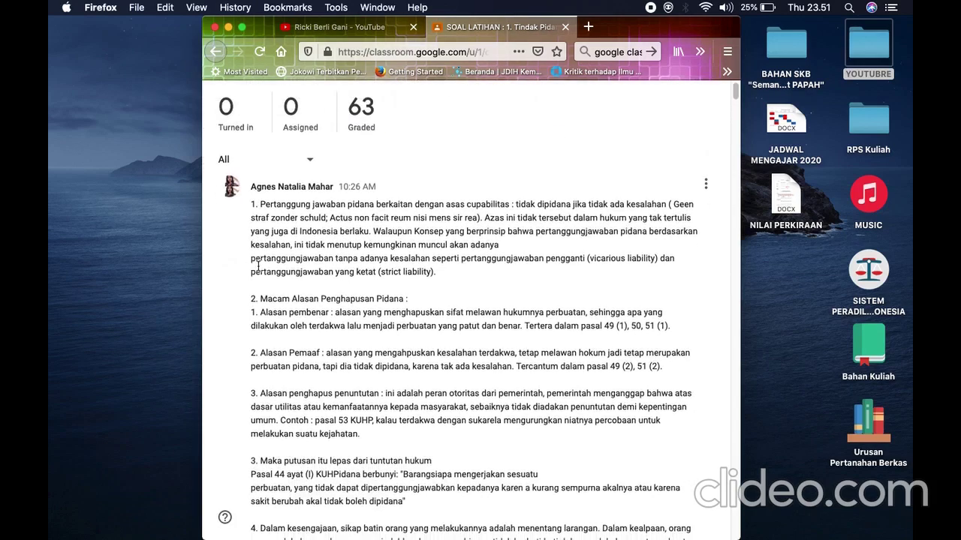
scroll(257, 264, down, 3)
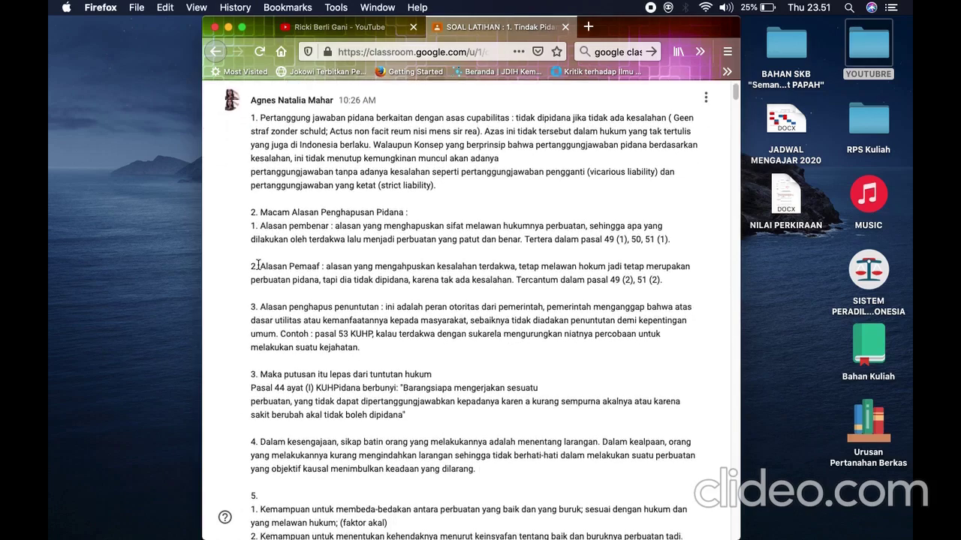
scroll(258, 265, down, 3)
scroll(258, 265, up, 4)
scroll(259, 268, down, 2)
scroll(259, 268, down, 10)
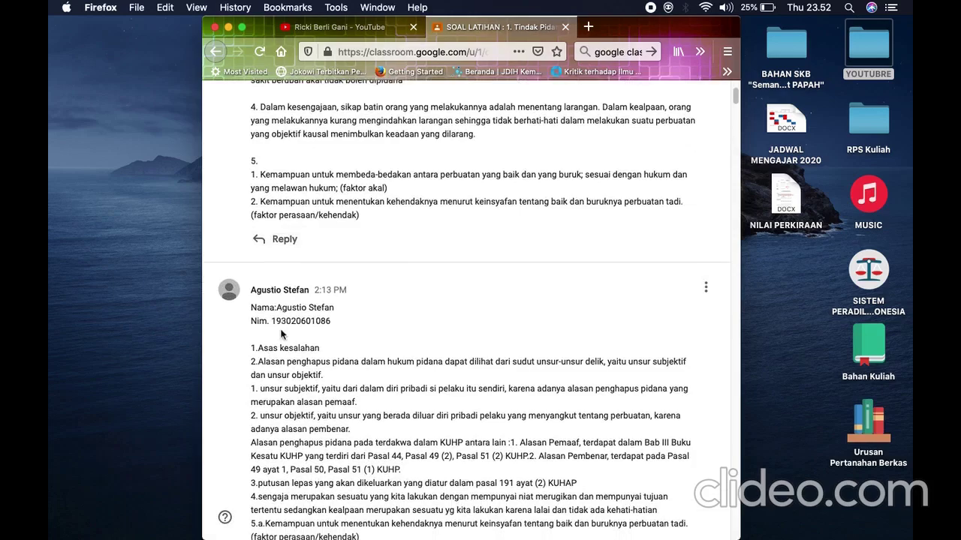
scroll(282, 337, down, 14)
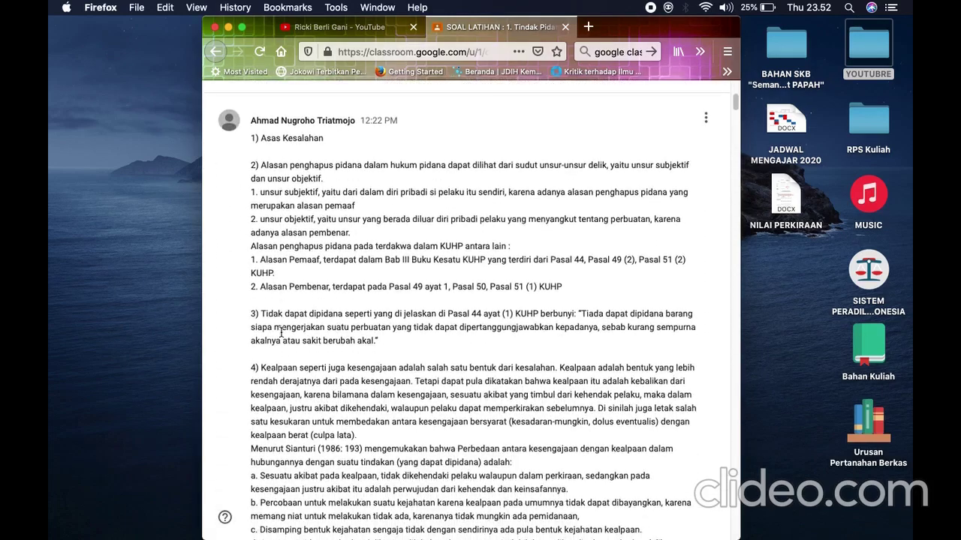
scroll(282, 333, down, 3)
scroll(282, 333, up, 16)
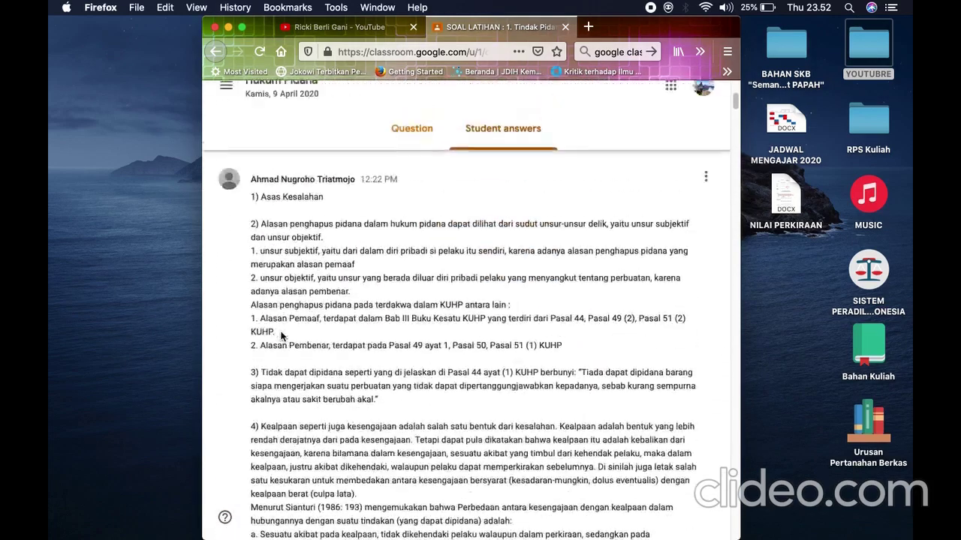
scroll(281, 333, up, 20)
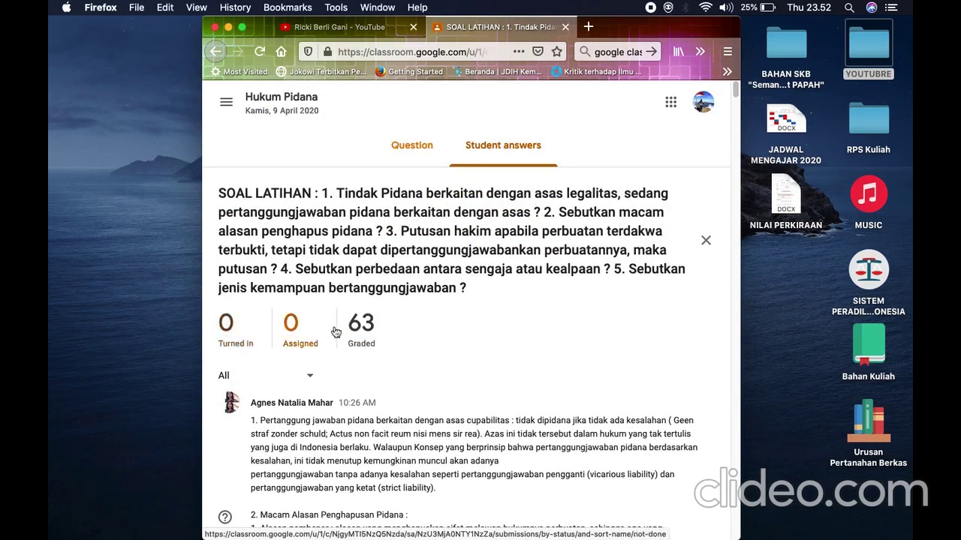
Filter the student answers to Graded and read through the first graded responses.
click(370, 324)
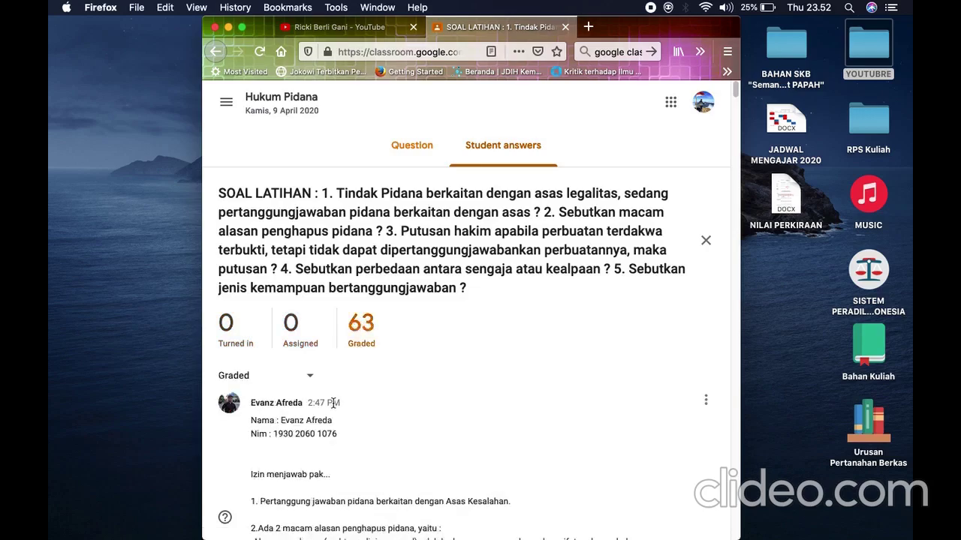
scroll(382, 358, down, 10)
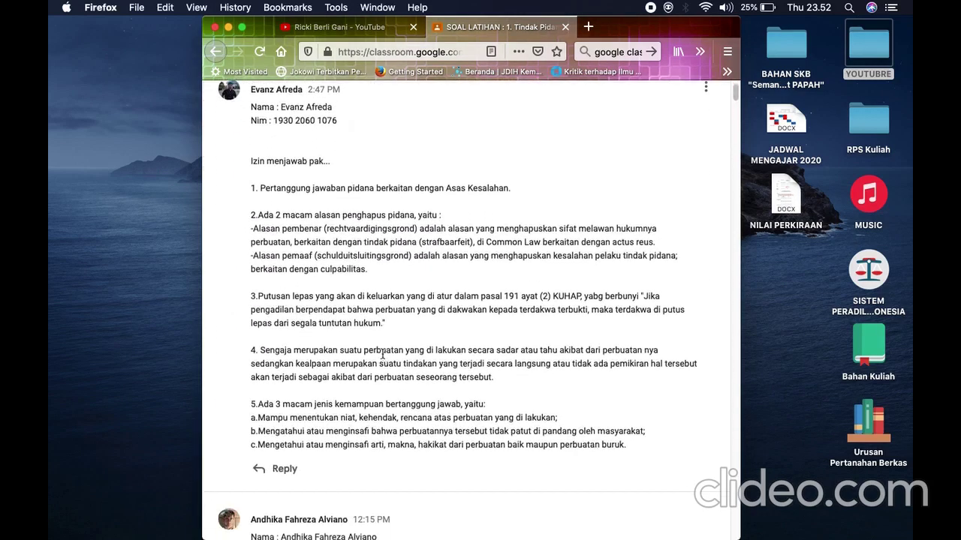
scroll(382, 354, down, 11)
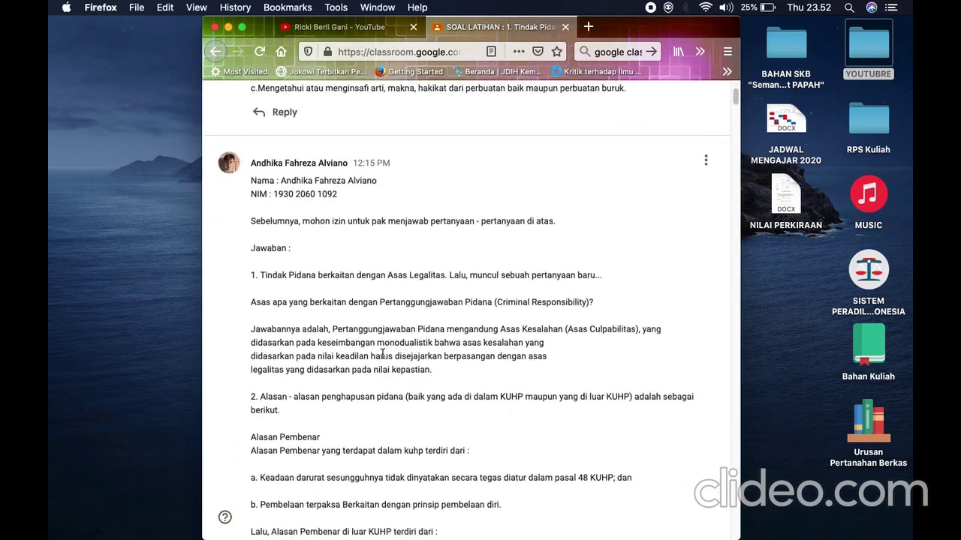
scroll(382, 354, down, 7)
scroll(382, 358, up, 20)
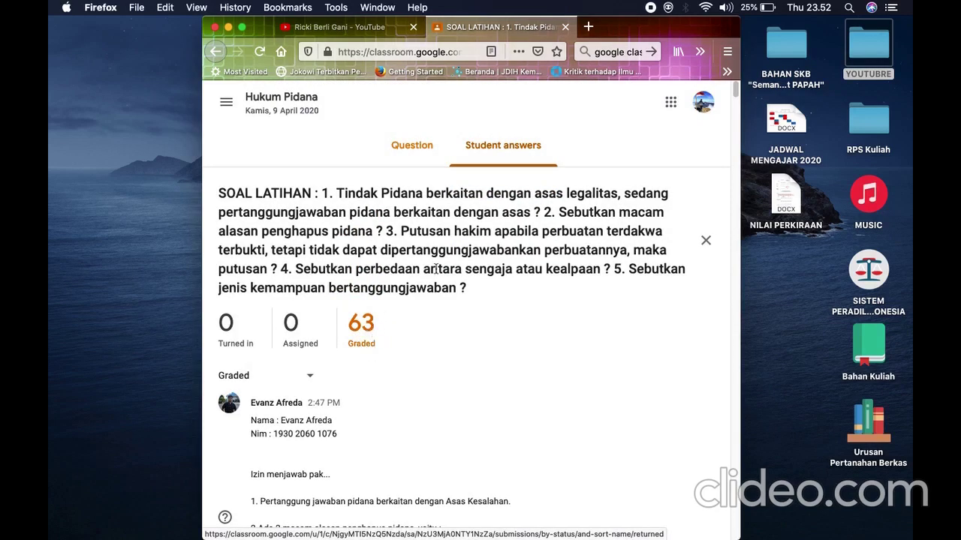
Read the full SOAL LATIHAN question with its instructions, and return to the students' answers and grades.
click(411, 145)
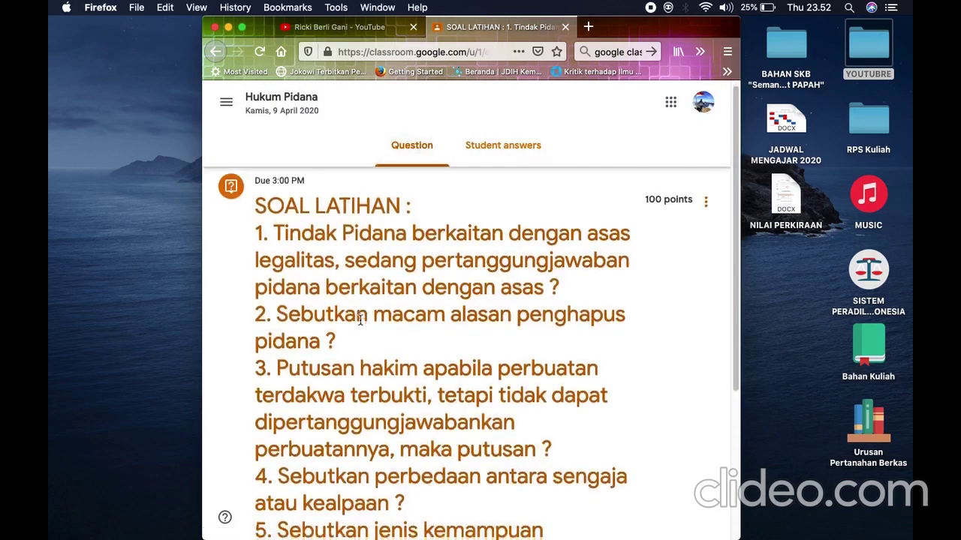
scroll(360, 320, down, 5)
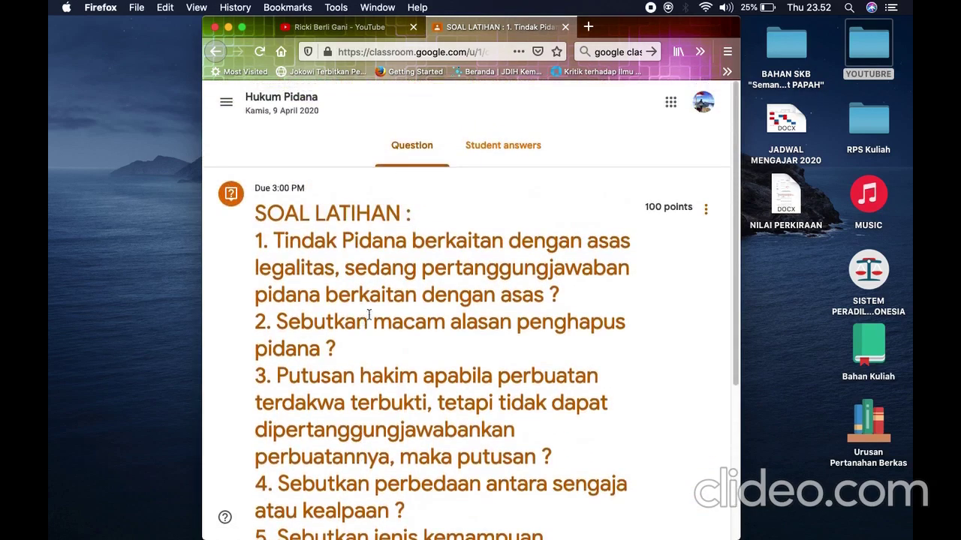
scroll(380, 377, down, 6)
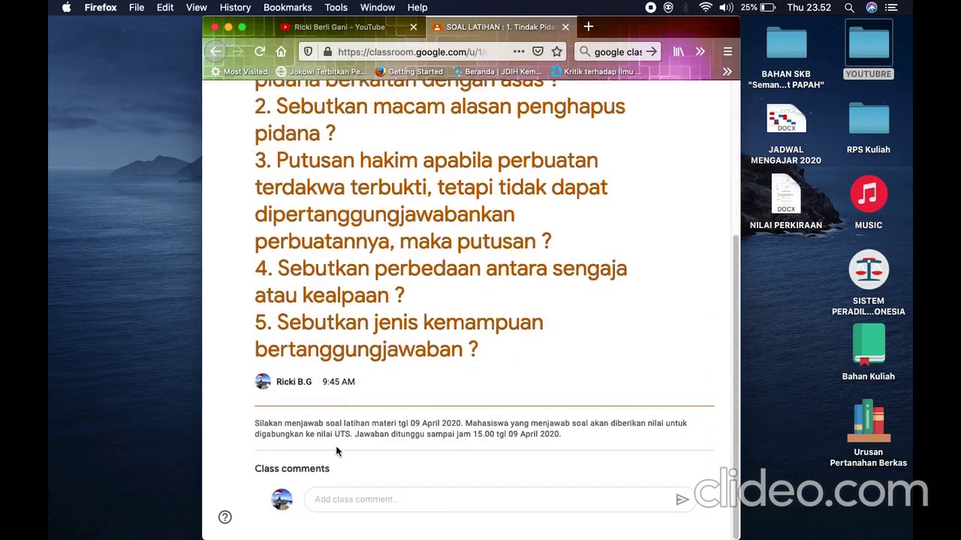
scroll(398, 359, up, 6)
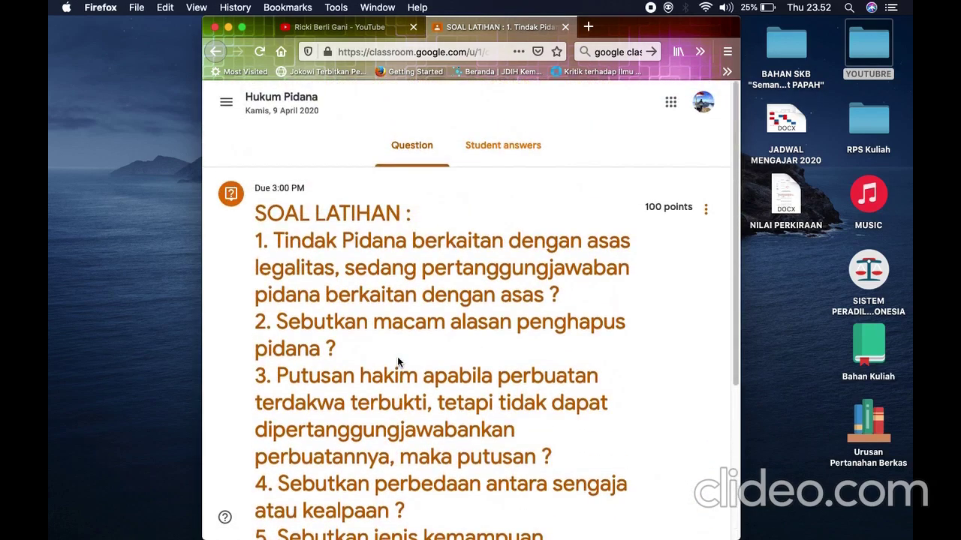
click(489, 145)
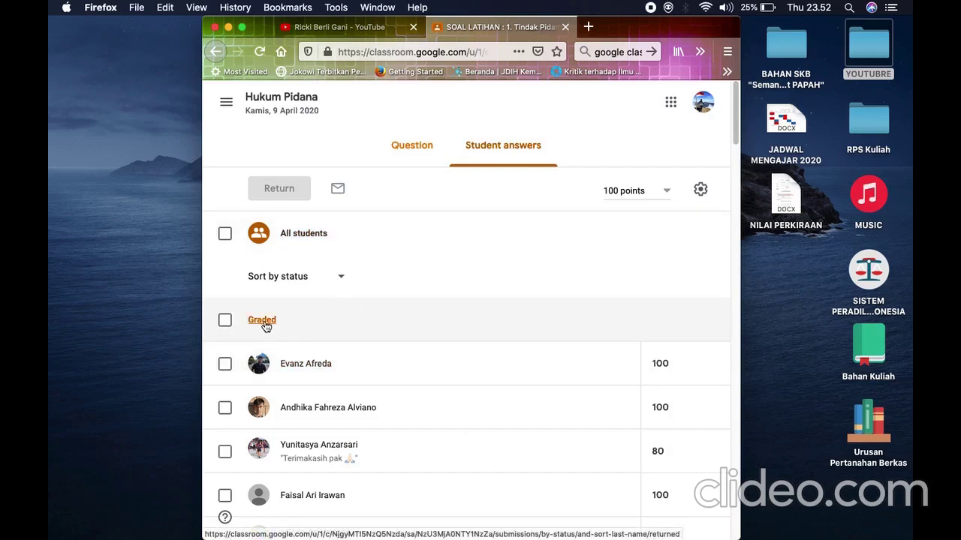
Go back to the 9 April class's classwork and expand the SOAL LATIHAN question to view its submission status.
click(226, 102)
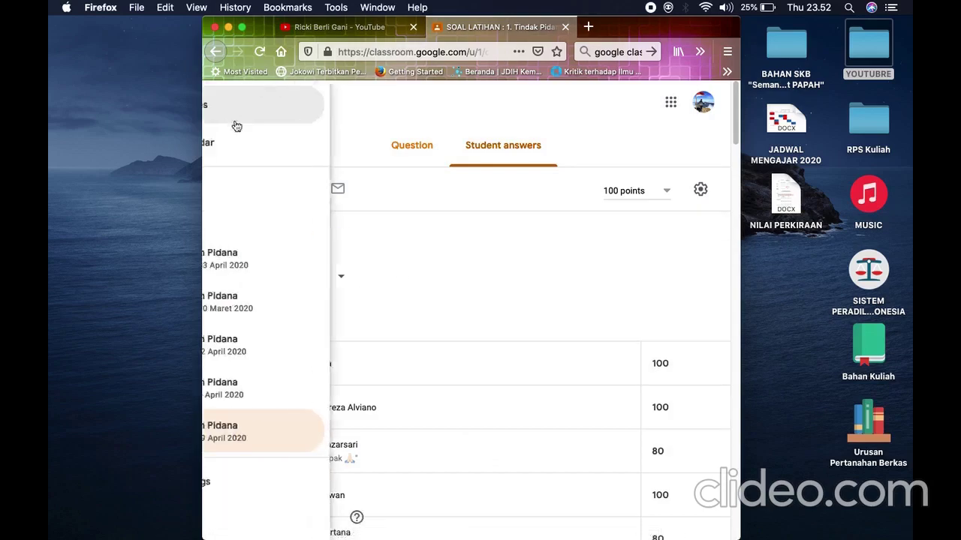
click(322, 440)
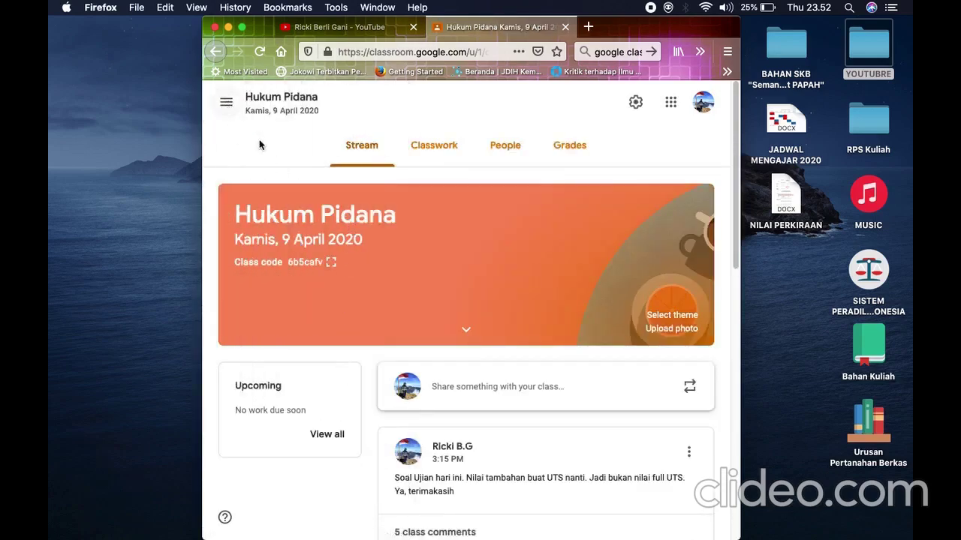
click(443, 146)
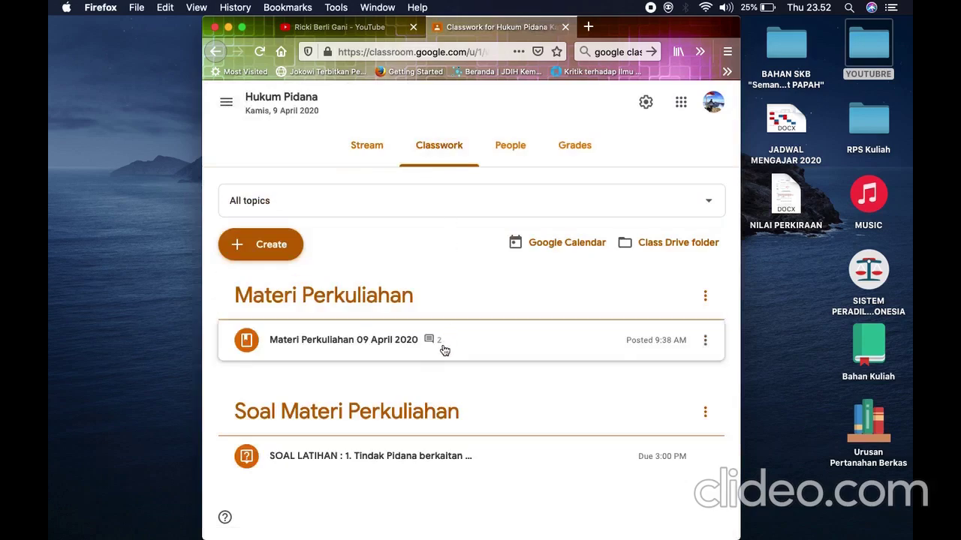
click(419, 456)
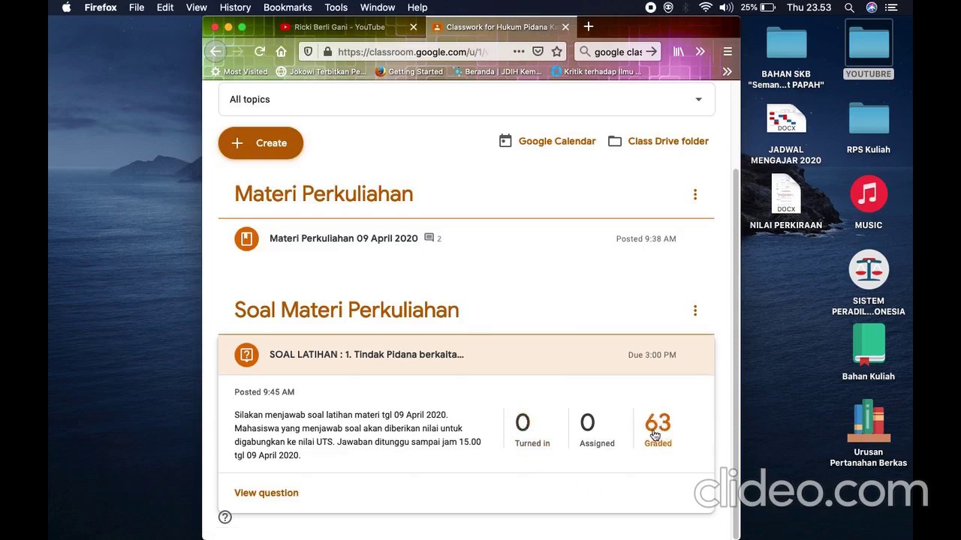
scroll(583, 389, up, 3)
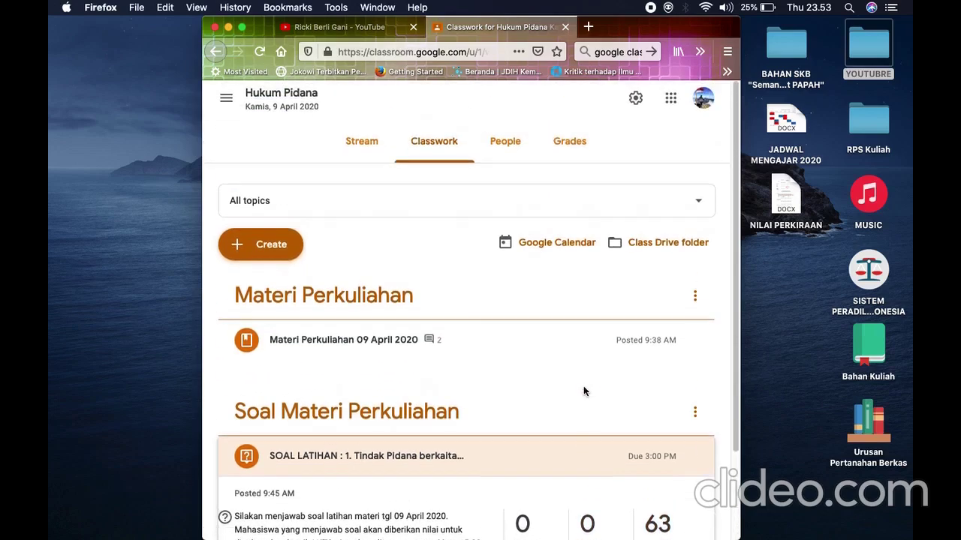
Open the gradebook of the 9 April class and look through the students' SOAL LATIHAN grades.
click(556, 153)
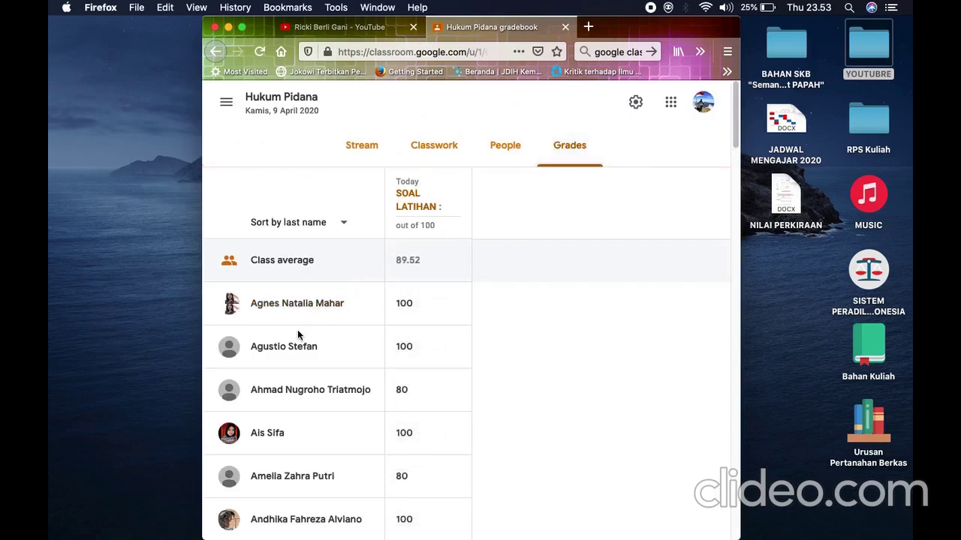
scroll(323, 420, down, 1)
scroll(324, 435, down, 5)
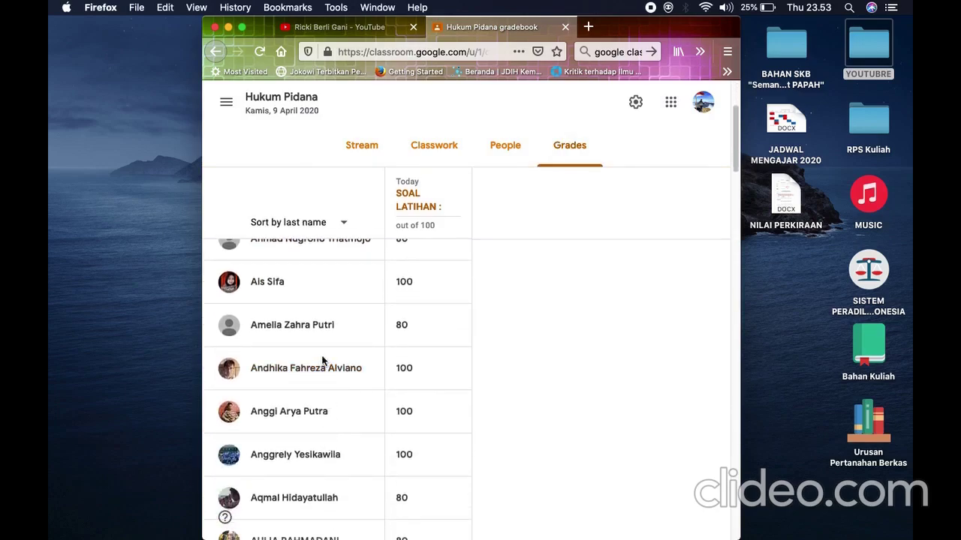
Open the sixth student's record from the gradebook and read their full SOAL LATIHAN answer.
click(324, 370)
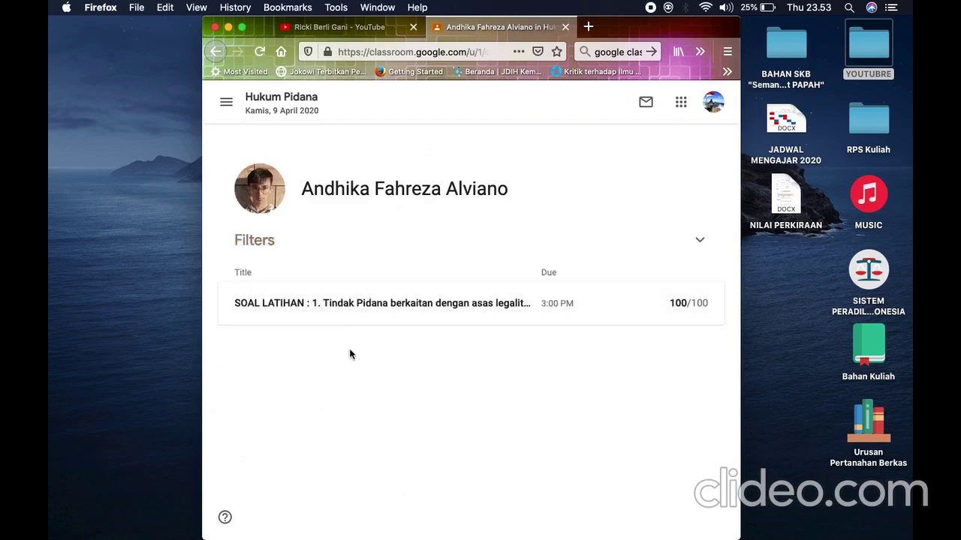
click(417, 311)
scroll(392, 420, down, 10)
scroll(392, 420, up, 4)
scroll(391, 425, up, 4)
scroll(396, 435, down, 15)
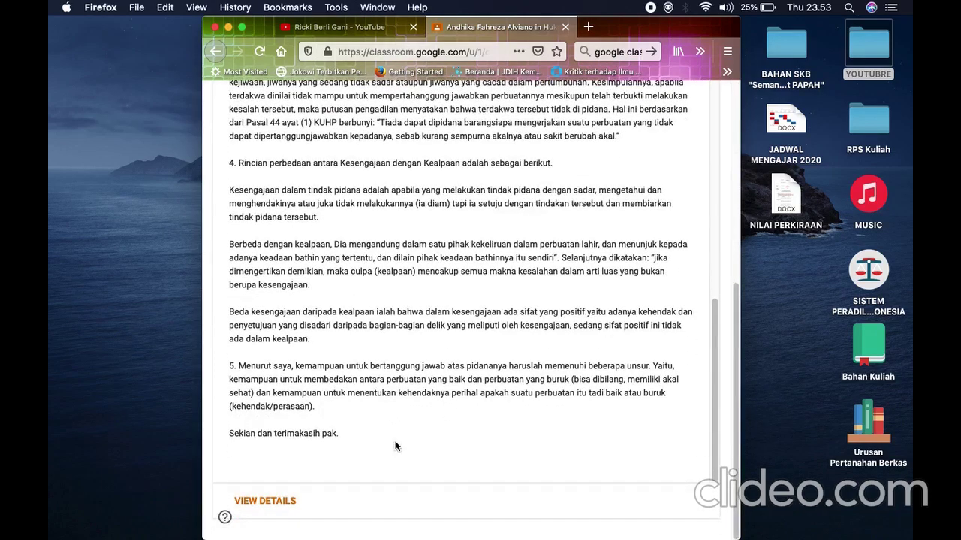
scroll(393, 427, up, 5)
scroll(608, 188, up, 1)
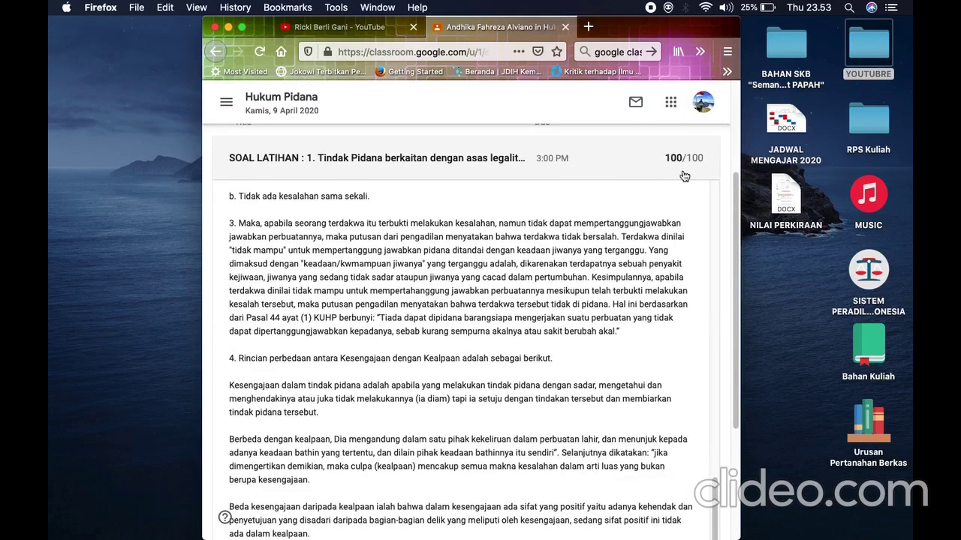
scroll(511, 263, up, 10)
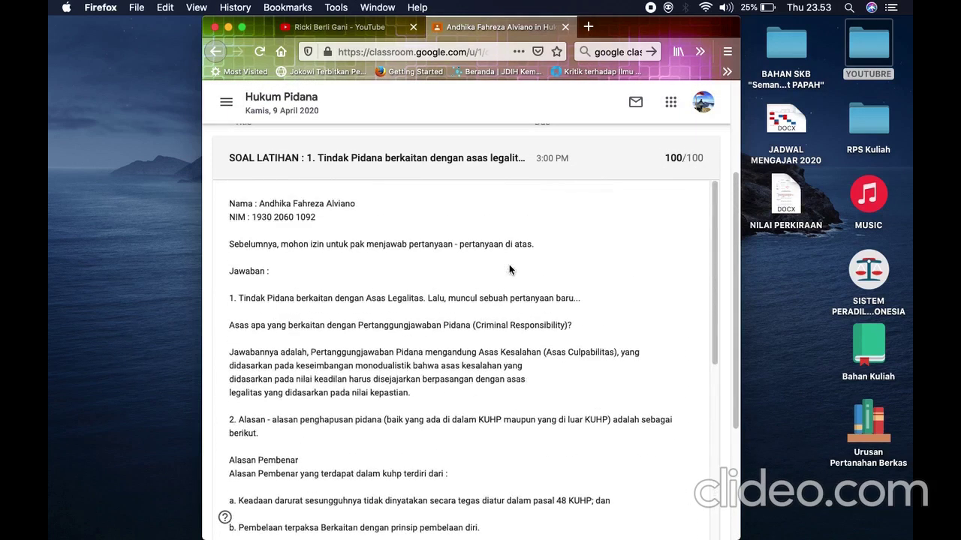
Return to the 9 April class's gradebook and look through the list for a late submission.
click(227, 105)
click(296, 432)
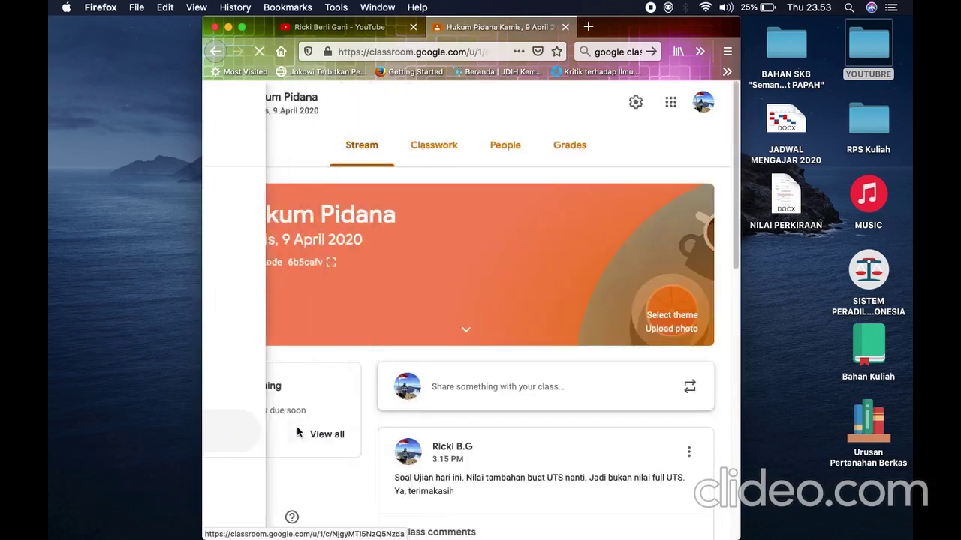
click(578, 145)
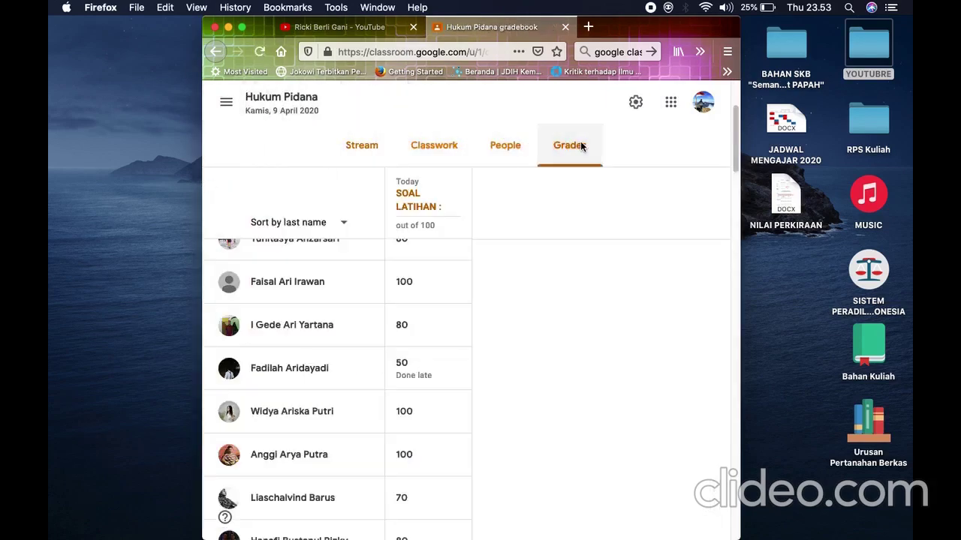
scroll(302, 301, up, 3)
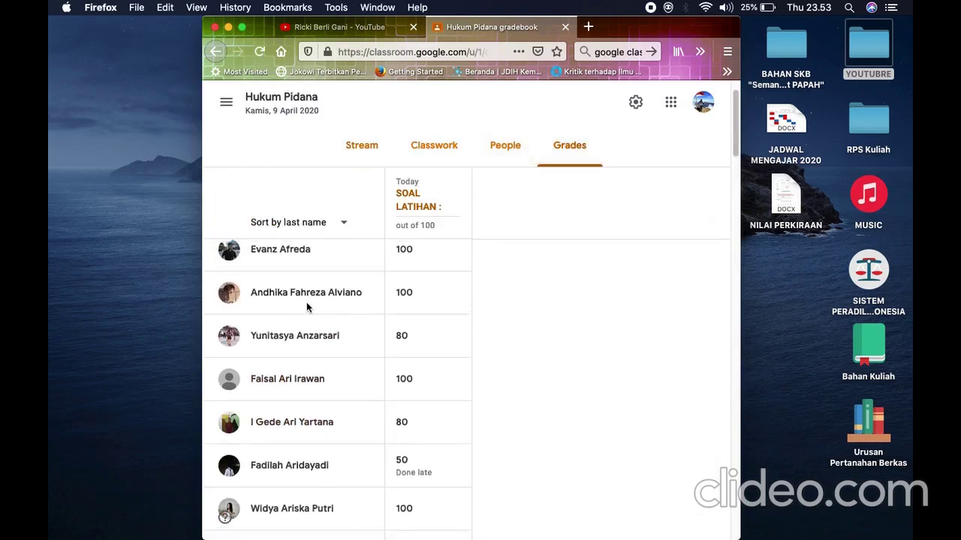
scroll(308, 367, down, 3)
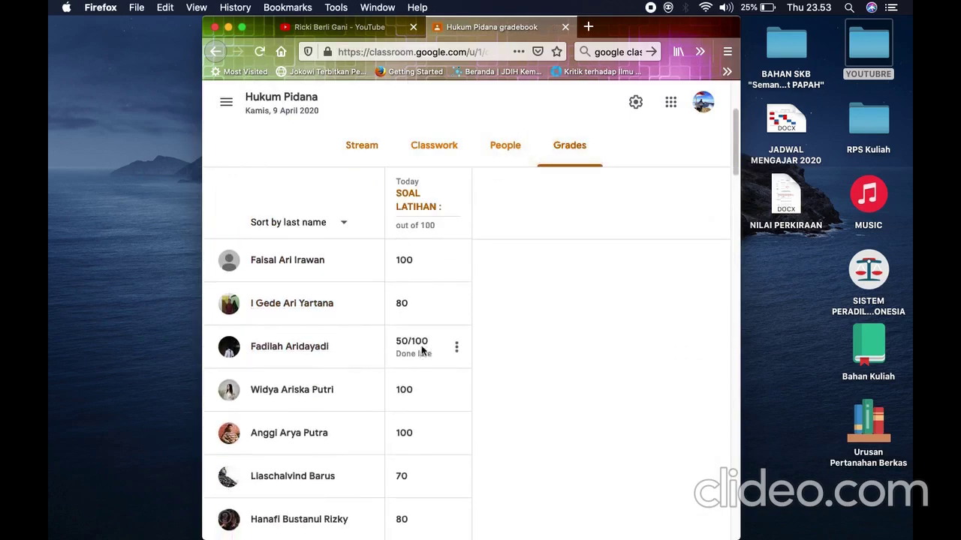
Open the record of the student marked Done late and read their SOAL LATIHAN answer.
click(315, 348)
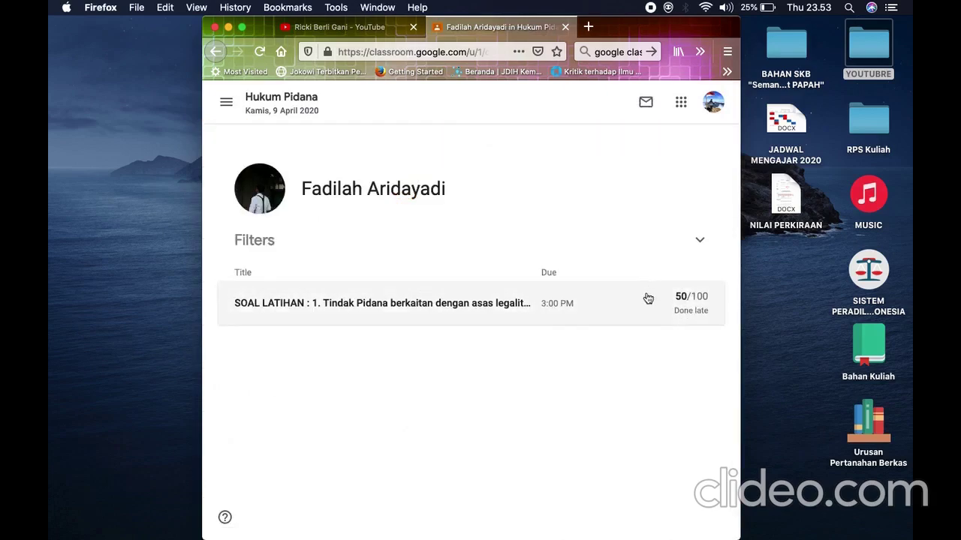
click(470, 308)
scroll(449, 356, down, 5)
scroll(451, 394, down, 4)
scroll(451, 394, up, 10)
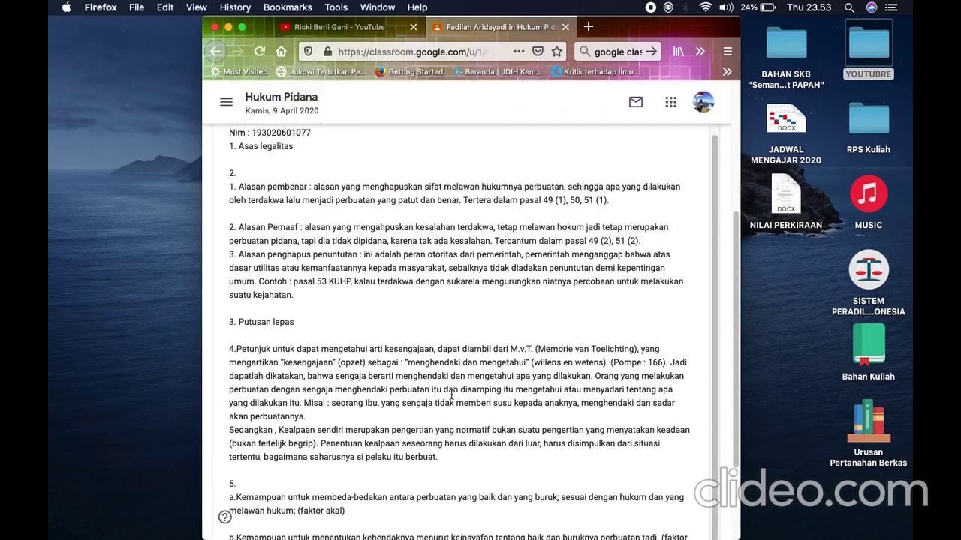
scroll(457, 390, up, 2)
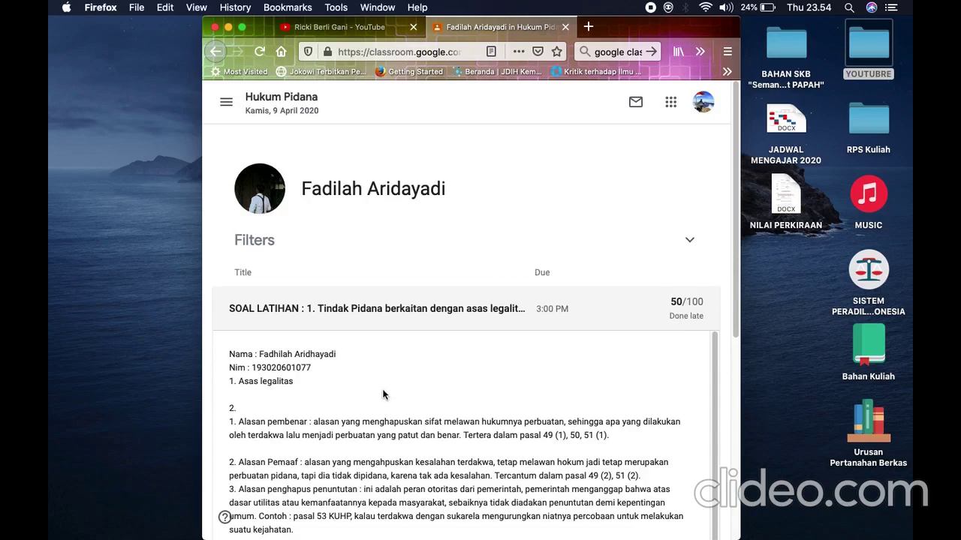
Return to the overview of all classes and look through the Hukum Pidana class cards.
click(230, 104)
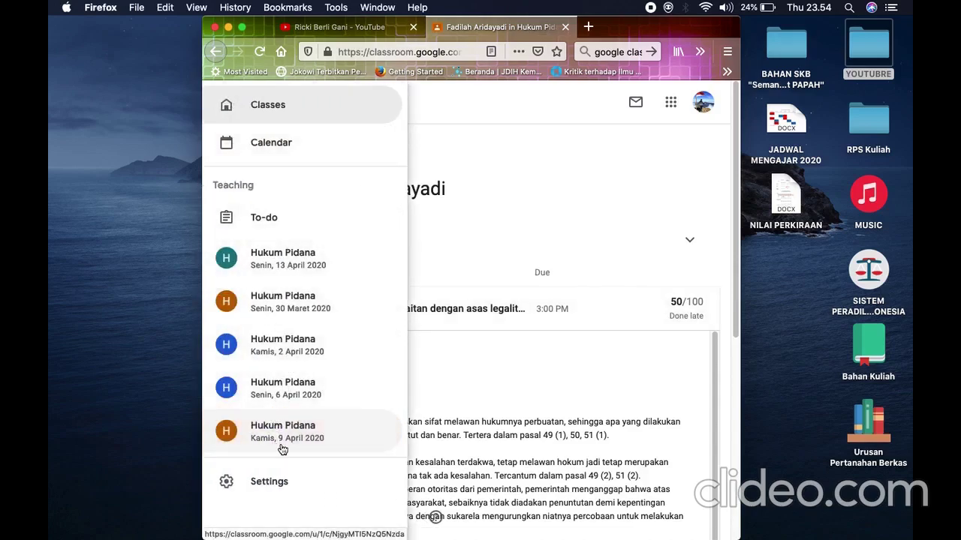
click(290, 102)
scroll(370, 321, down, 5)
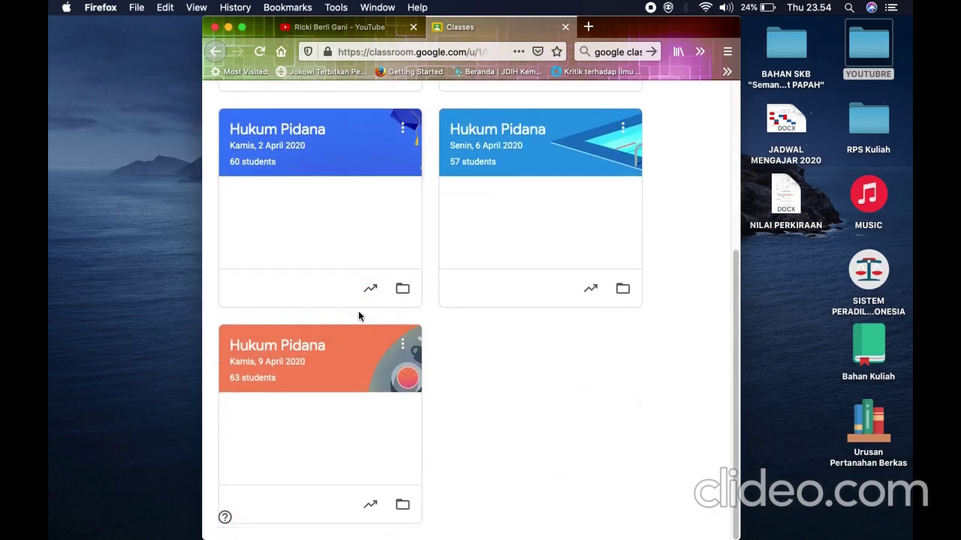
scroll(332, 293, up, 5)
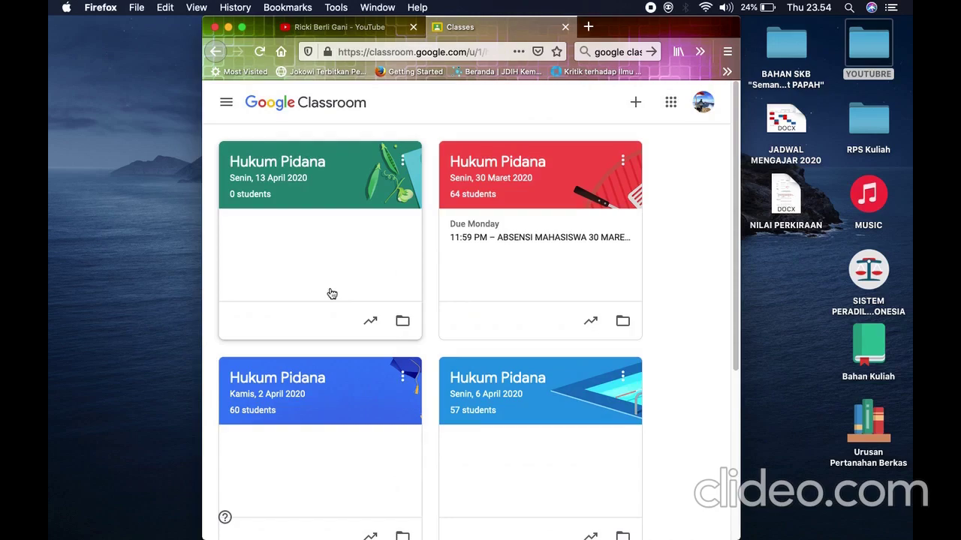
scroll(333, 294, down, 5)
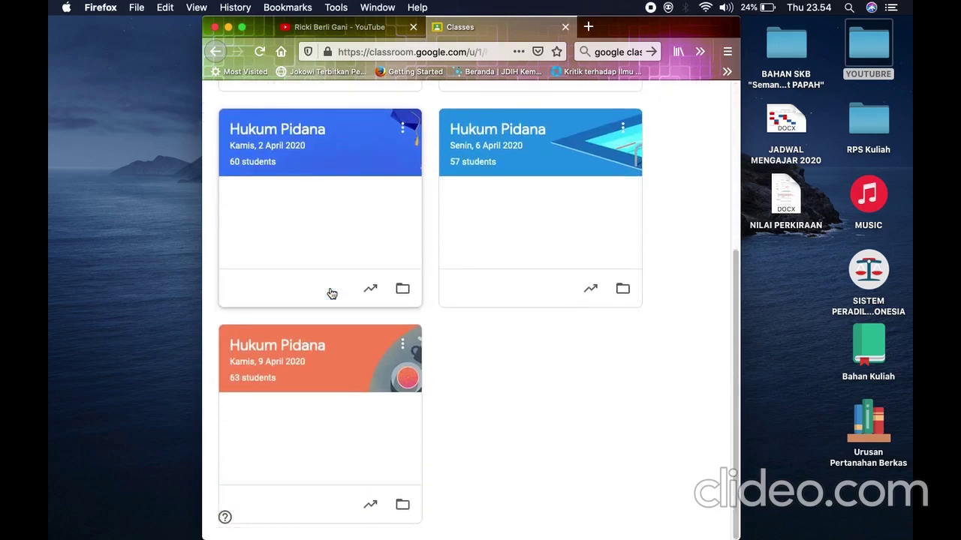
scroll(333, 293, up, 5)
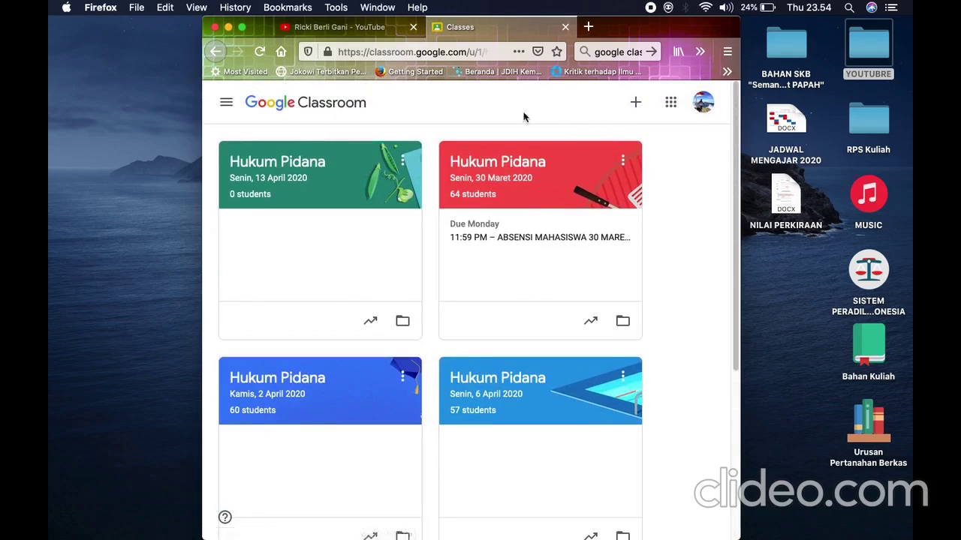
Open a new browser tab and enter "TERIMA" in the web search box.
click(588, 27)
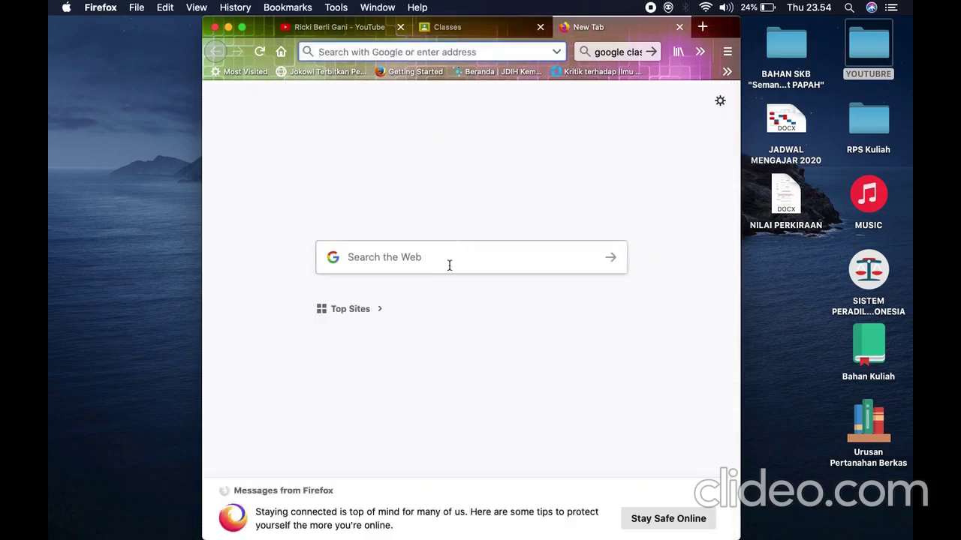
click(449, 265)
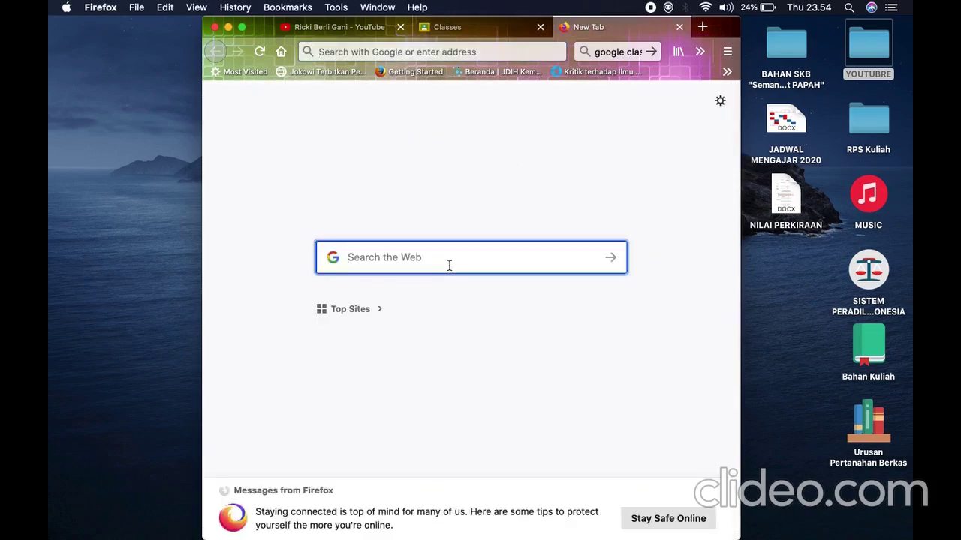
text(TERIMA)
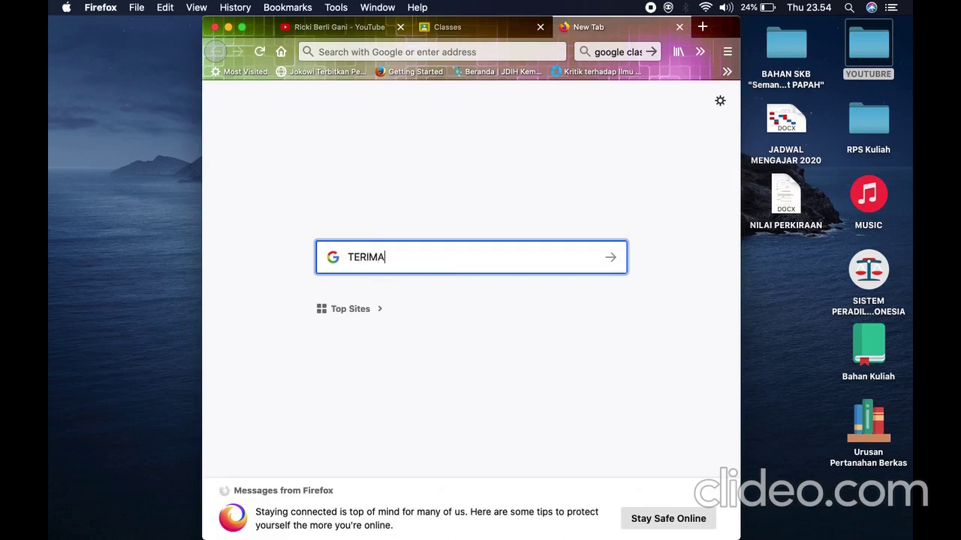